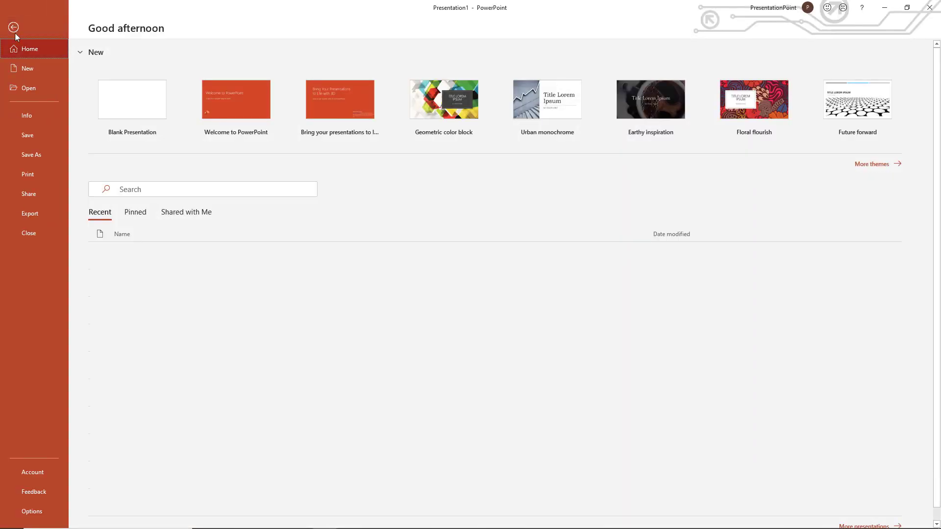
# - Search the presentation templates for "certificate" and create a new presentation from the blue Certificate of achievement template
pyautogui.click(136, 153)
pyautogui.write('certificate')
pyautogui.press('Return')
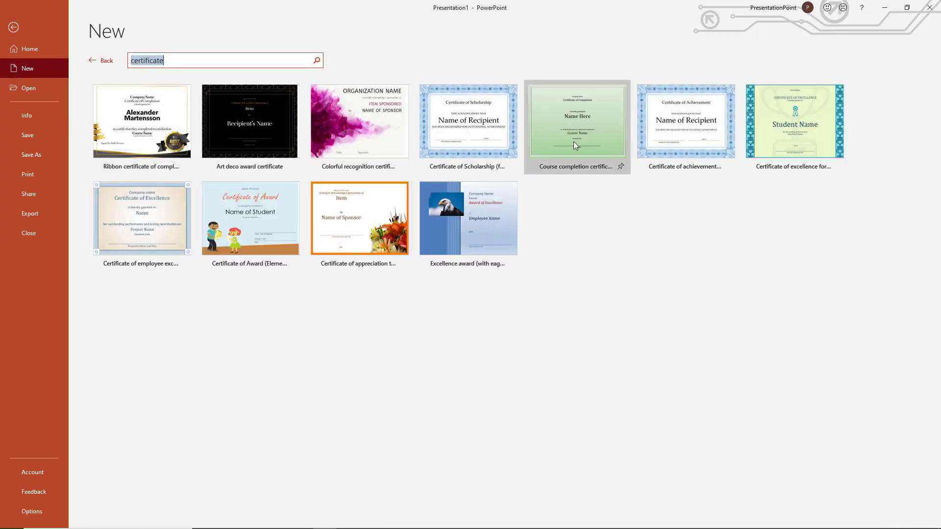
pyautogui.click(662, 139)
pyautogui.click(523, 237)
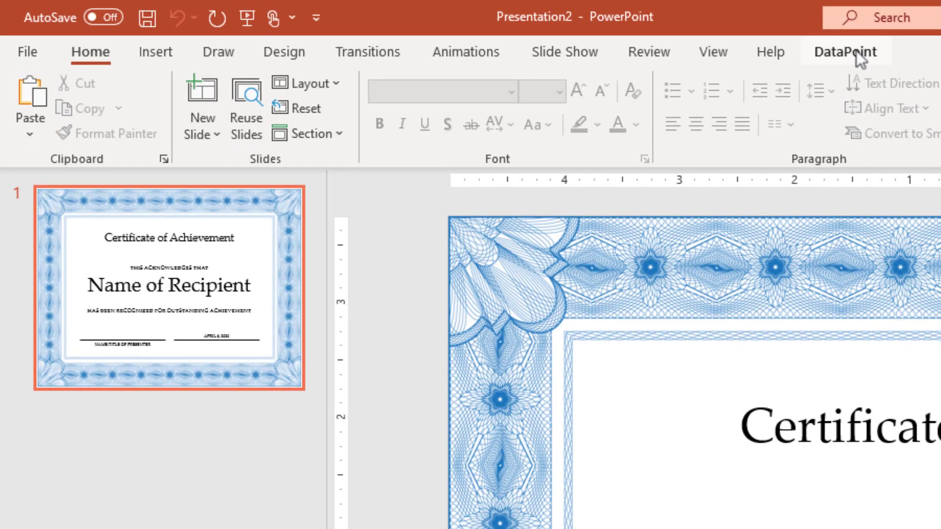
# - Add a Microsoft Excel data connection in DataPoint that uses the file school.xlsx from the certificates folder
pyautogui.click(400, 23)
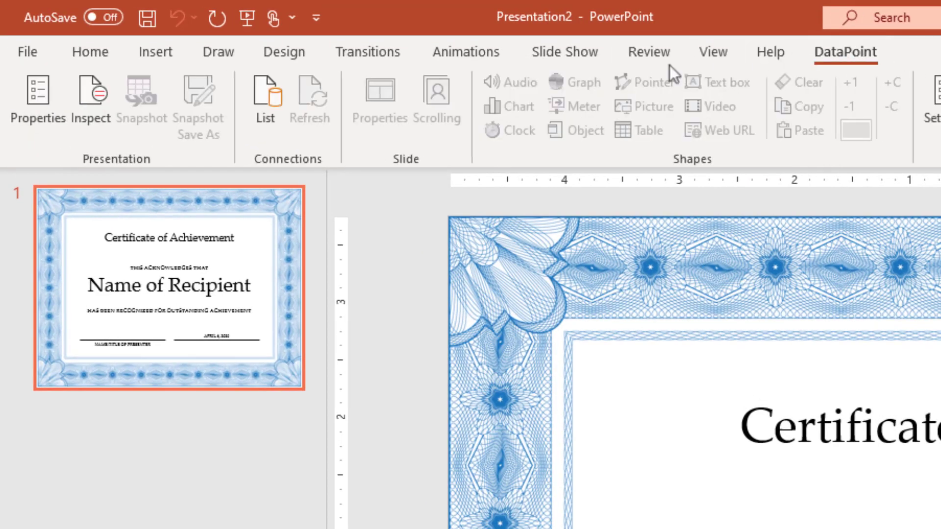
pyautogui.click(258, 105)
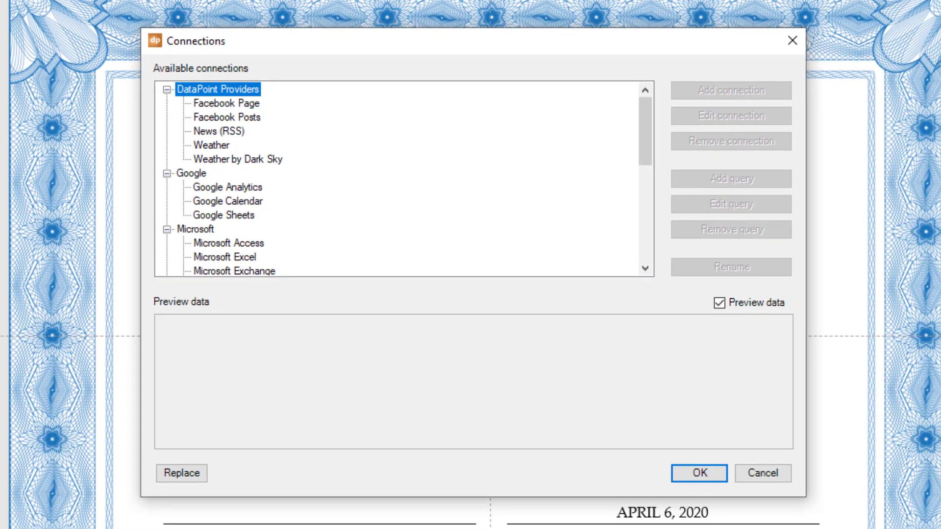
pyautogui.click(225, 258)
pyautogui.click(698, 93)
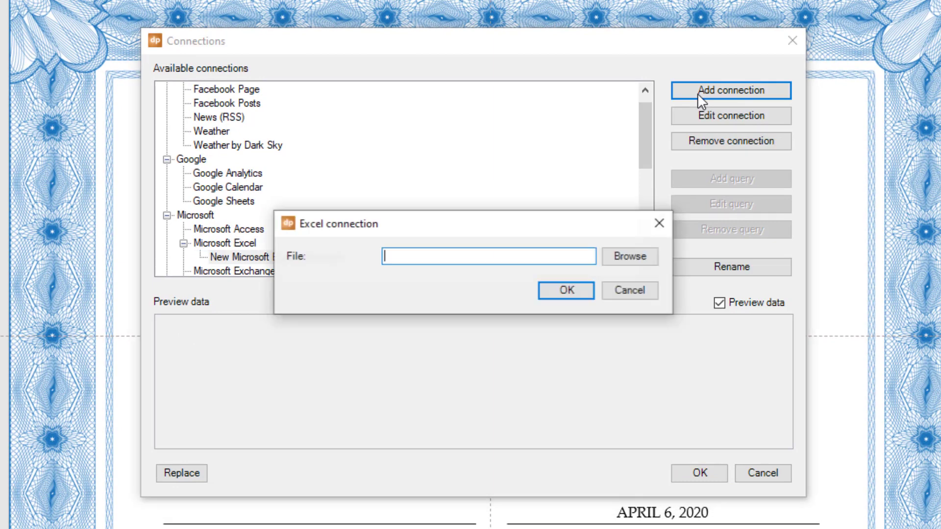
pyautogui.click(642, 257)
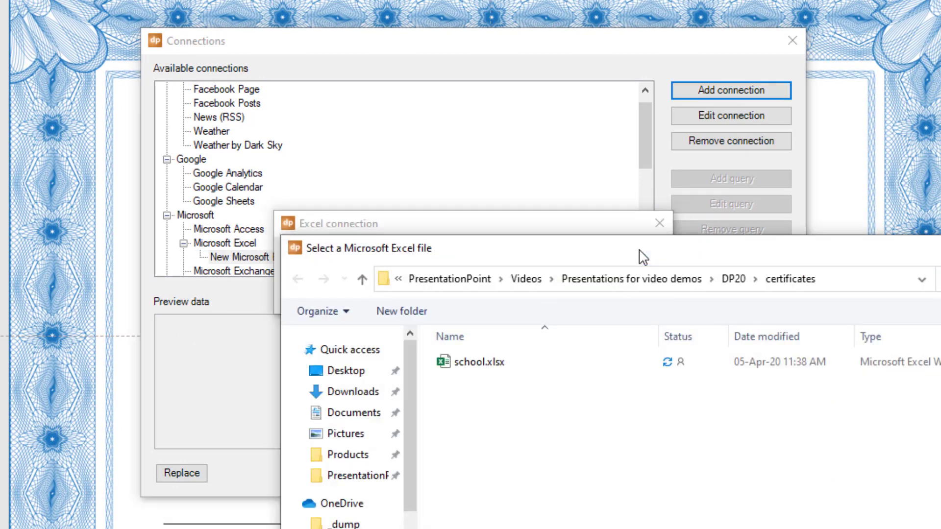
pyautogui.click(500, 360)
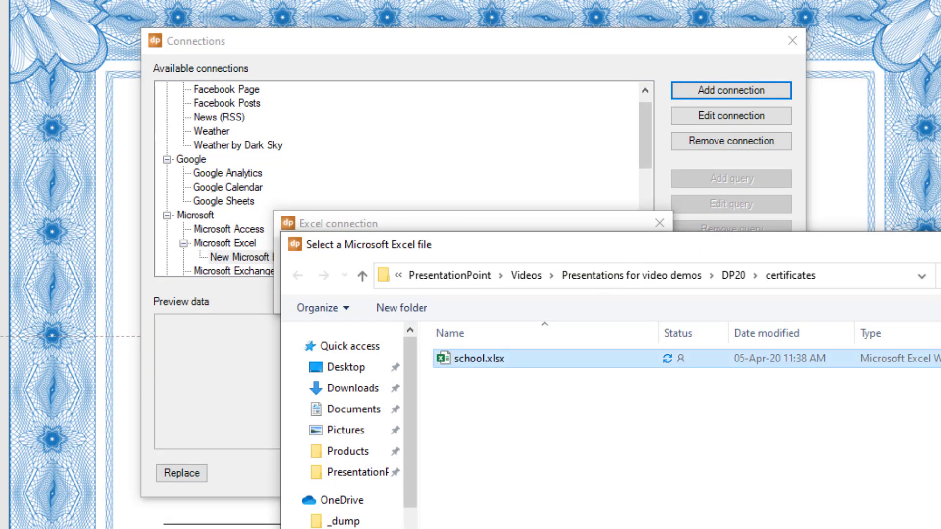
pyautogui.press('Return')
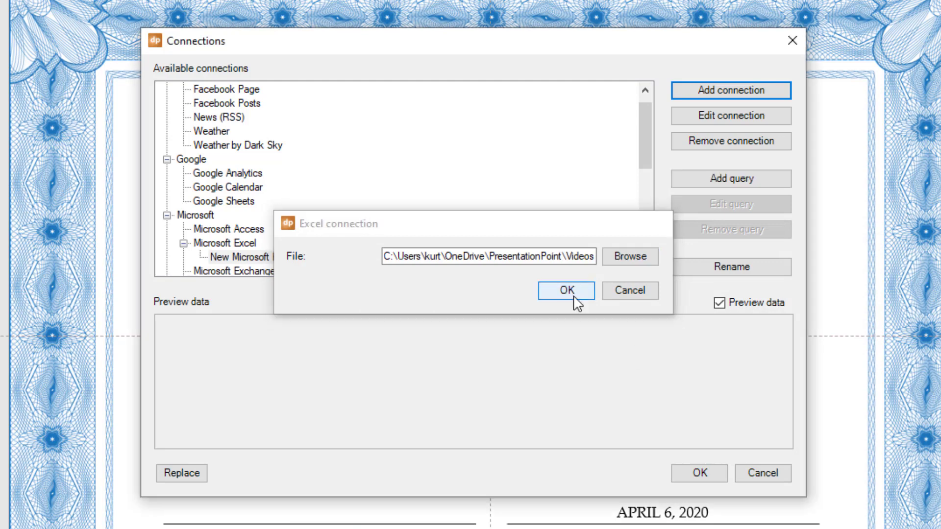
pyautogui.click(571, 294)
# - Rename the new Microsoft Excel connection to School
pyautogui.click(316, 259)
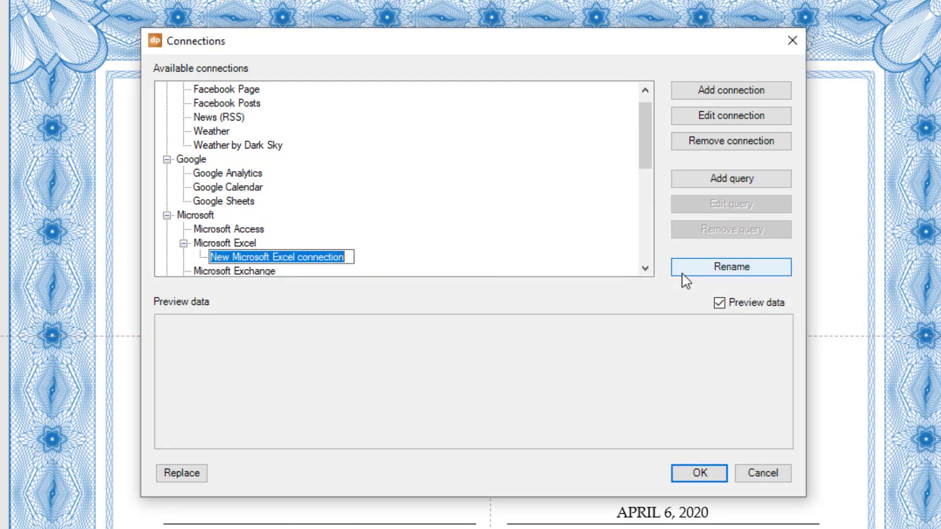
pyautogui.write('School')
pyautogui.press('Return')
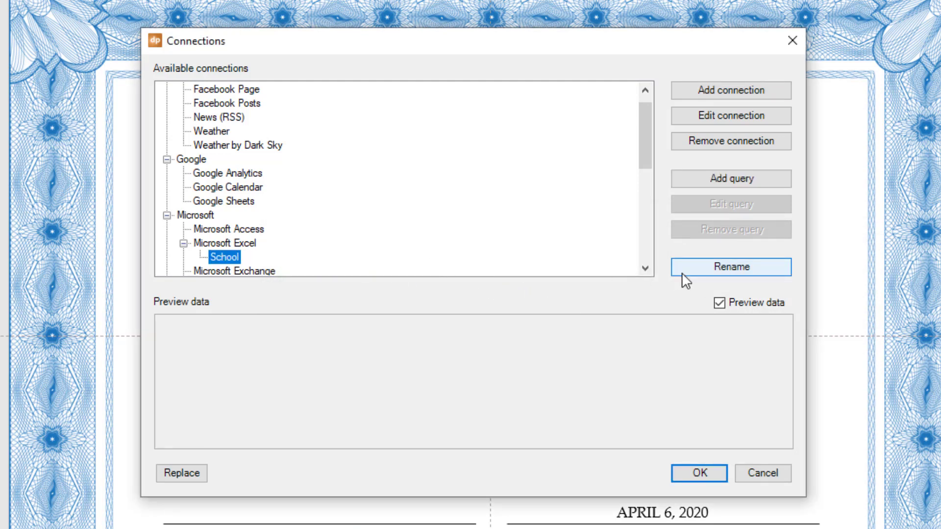
# - Add a query on the Class results sheet with range A1:Z1000 and the first row used as field names
pyautogui.click(678, 175)
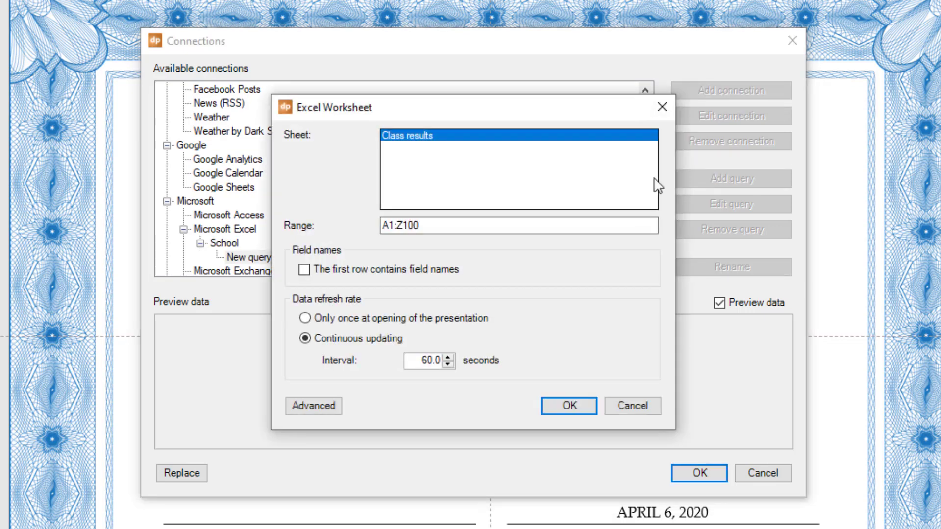
pyautogui.click(419, 227)
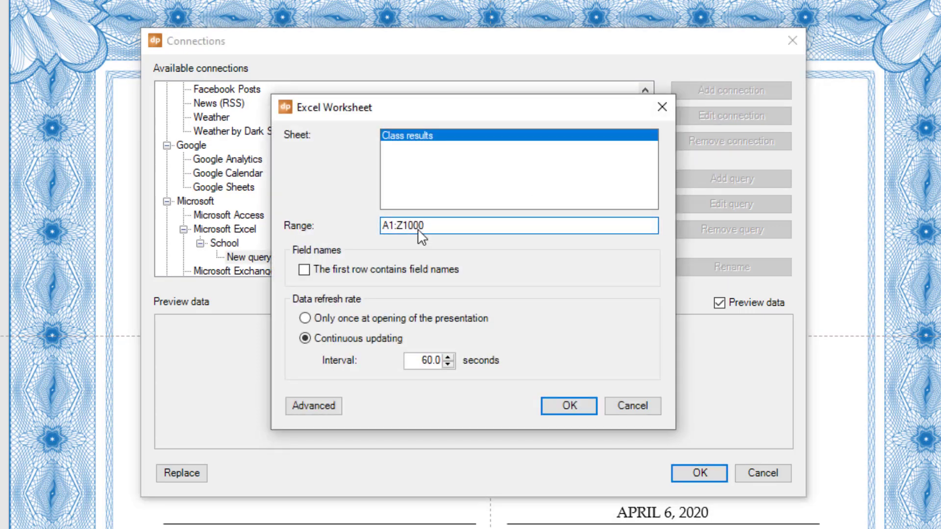
pyautogui.click(402, 271)
pyautogui.click(557, 408)
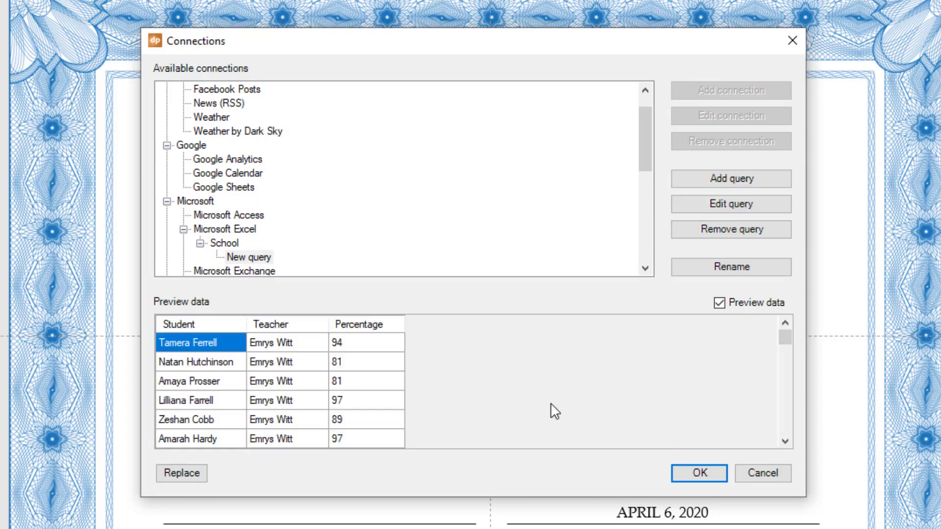
# - Rename the new query to "Certificates data" and accept the connections list
pyautogui.click(702, 269)
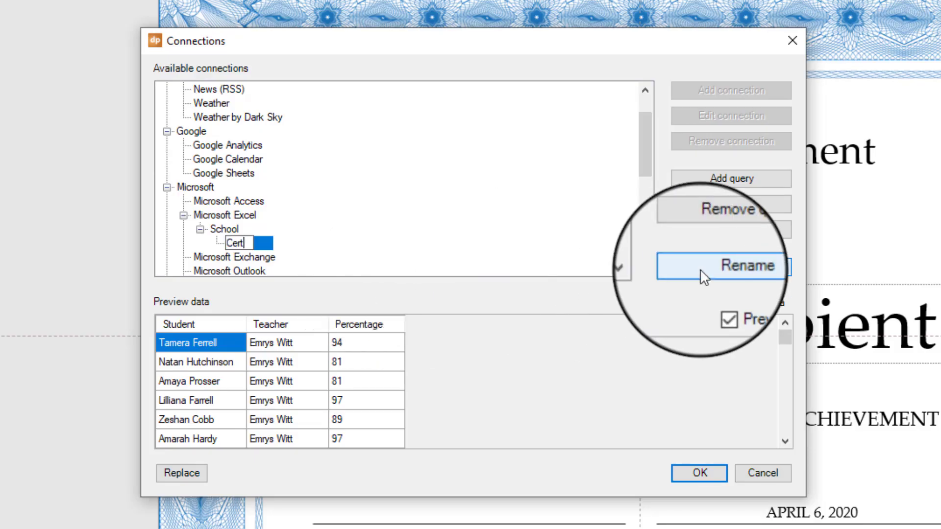
pyautogui.write('Certificates data')
pyautogui.press('Return')
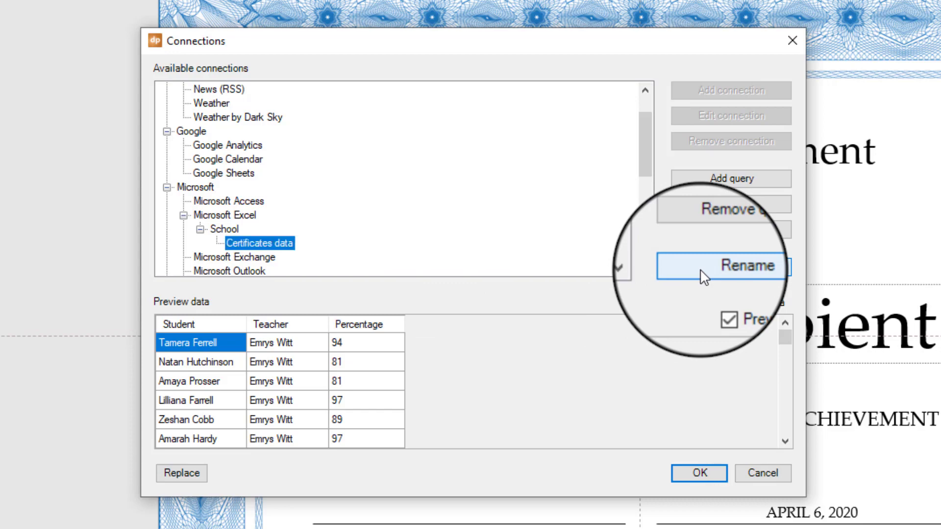
pyautogui.click(706, 473)
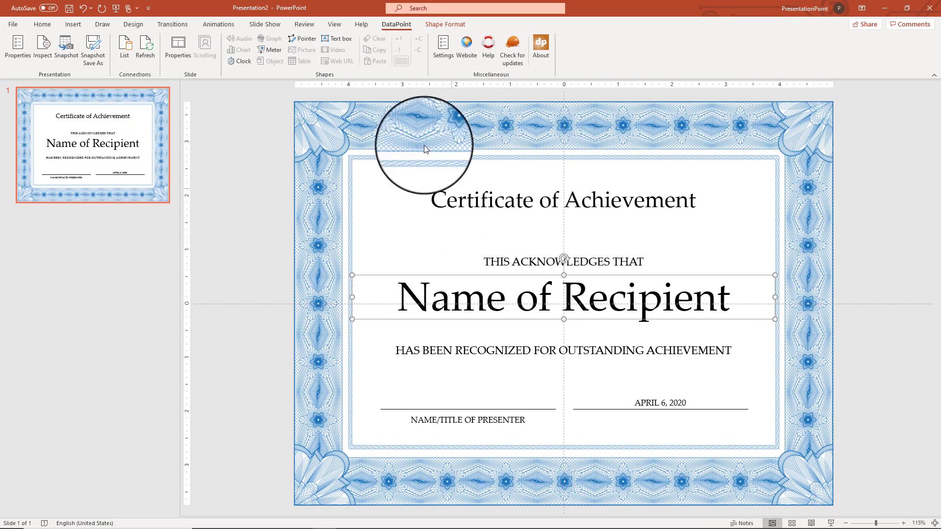
# - Link the recipient name text box to the Student column, row 1, of School | Certificates data
pyautogui.click(338, 23)
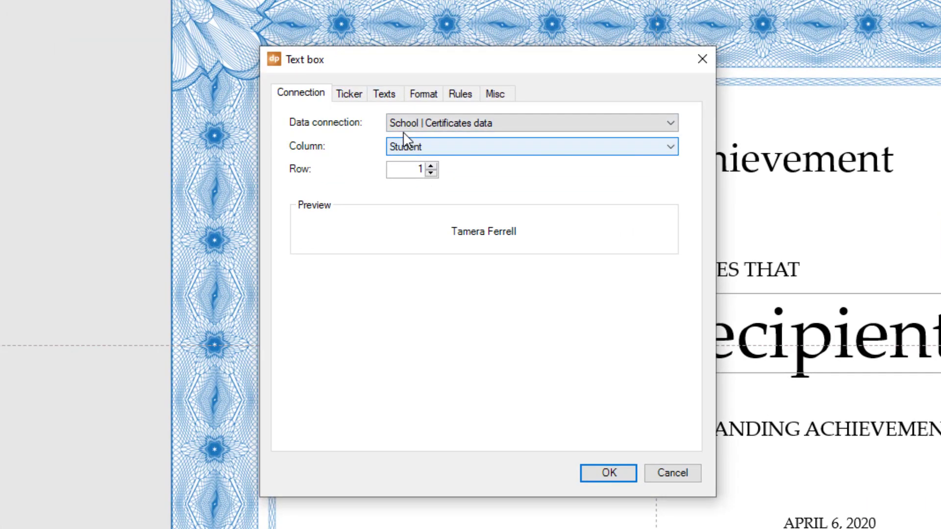
pyautogui.click(538, 376)
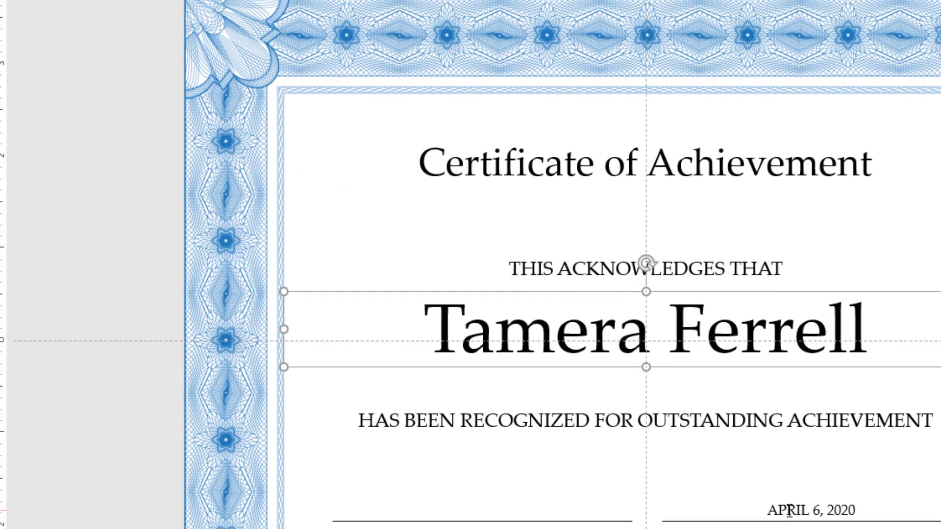
# - Duplicate the date text box and place the copy on the line above NAME/TITLE OF PRESENTER
pyautogui.click(797, 521)
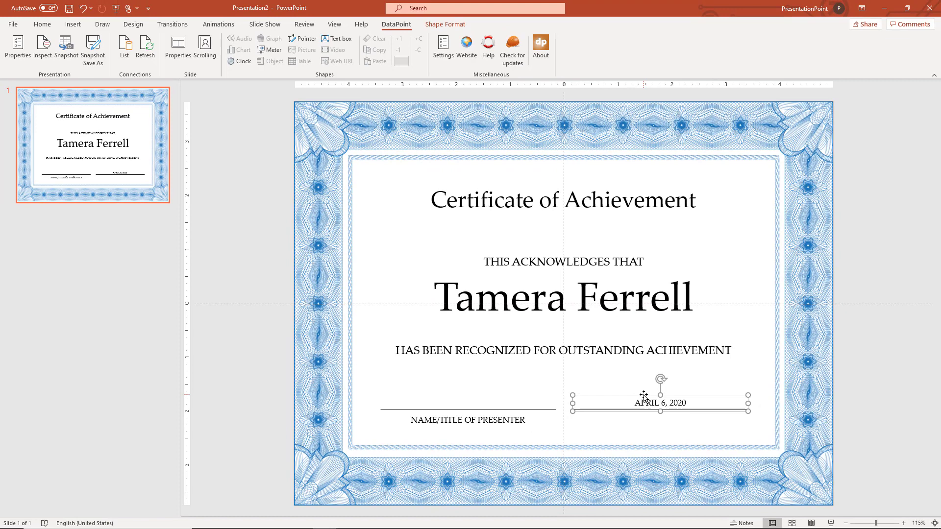
pyautogui.hotkey('ctrl', 'd')
pyautogui.moveTo(637, 404); pyautogui.dragTo(433, 395)
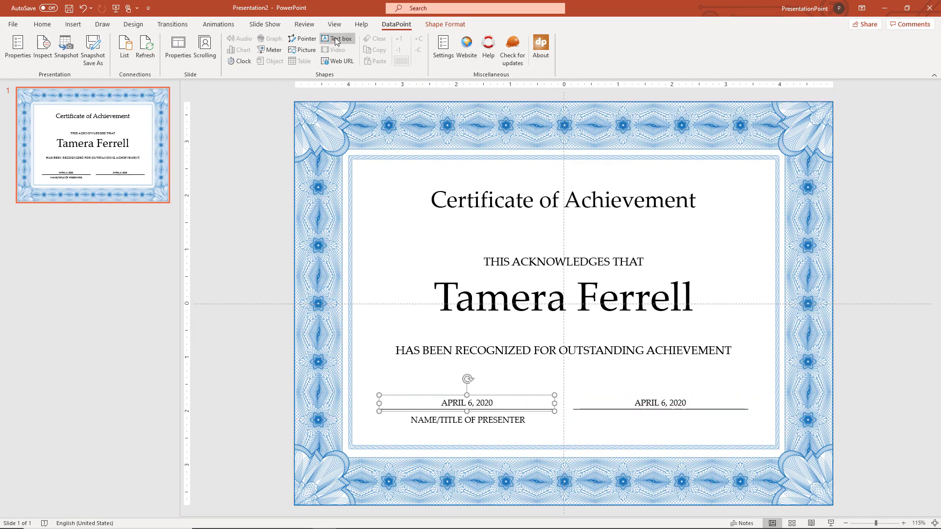
# - Link the copied text box above the presenter title to the Teacher column of the certificates data
pyautogui.click(337, 41)
pyautogui.click(419, 192)
pyautogui.click(411, 185)
pyautogui.click(606, 464)
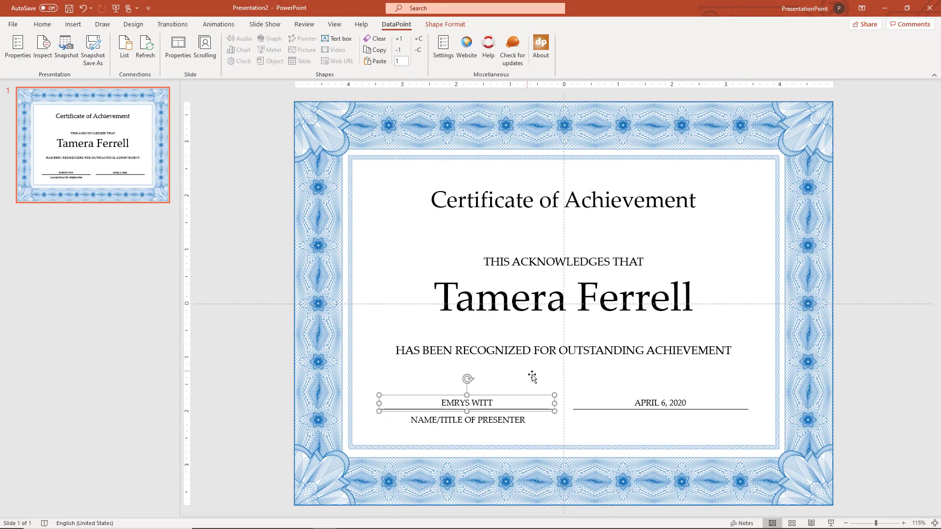
# - Enable slide scrolling for the School | Certificates data connection with a step size of 1 row and 5.0 seconds
pyautogui.click(205, 48)
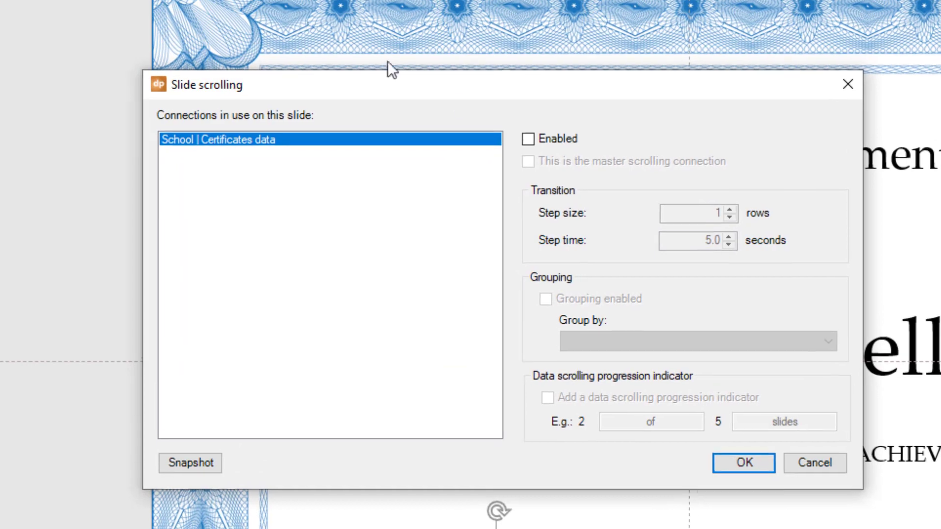
pyautogui.click(528, 139)
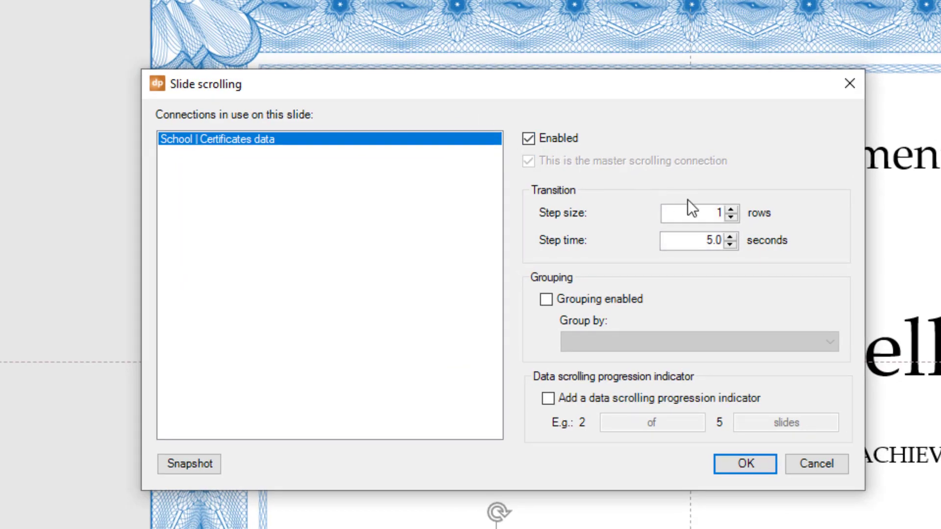
pyautogui.click(754, 458)
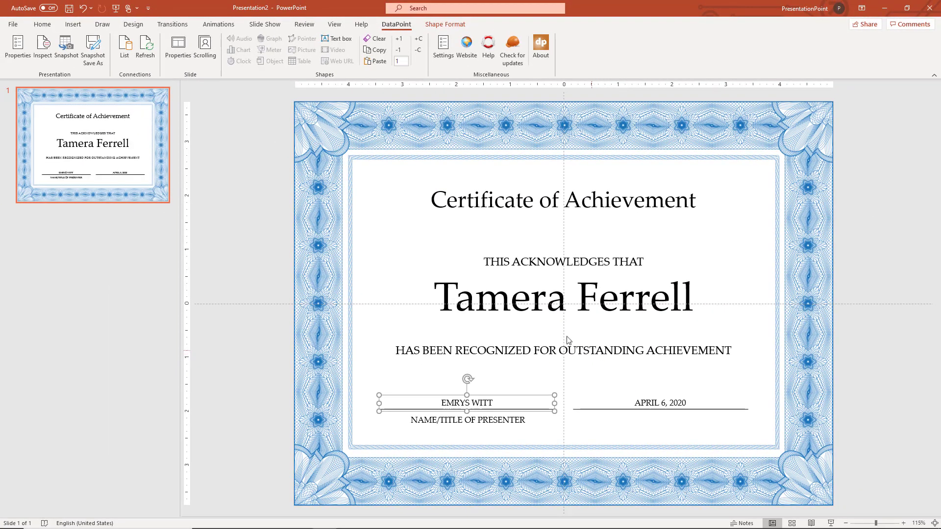
# - Generate a snapshot presentation with one certificate slide per student and look through the slides in Slide Sorter view
pyautogui.click(65, 48)
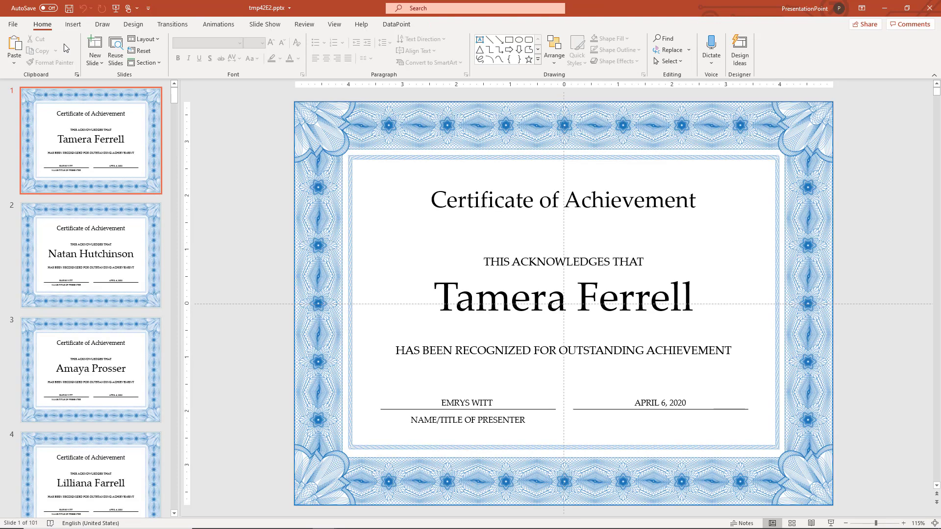
pyautogui.click(792, 524)
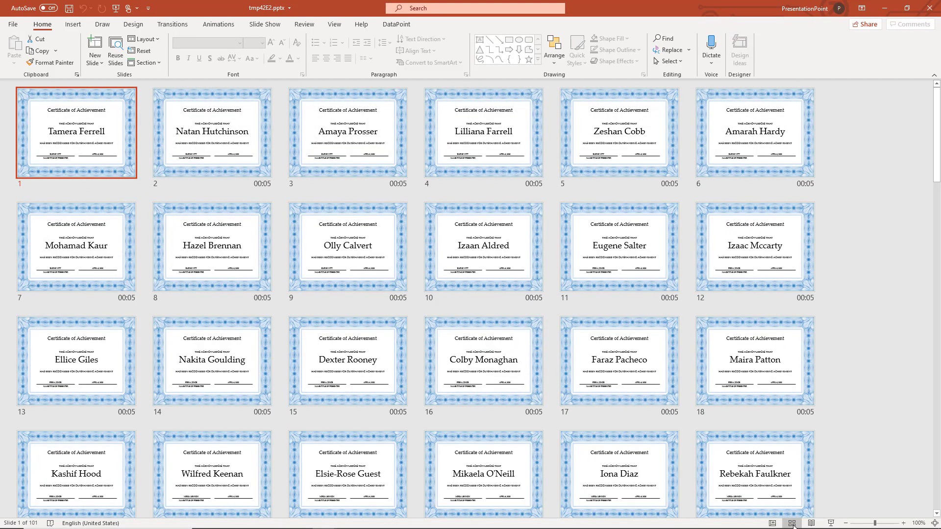
pyautogui.scroll(-10, 935, 490)
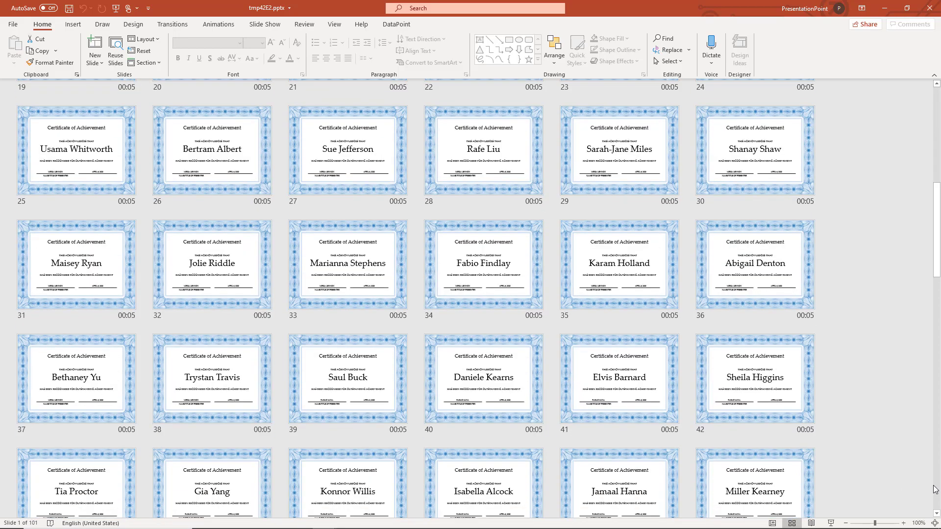
pyautogui.scroll(-1, 935, 490)
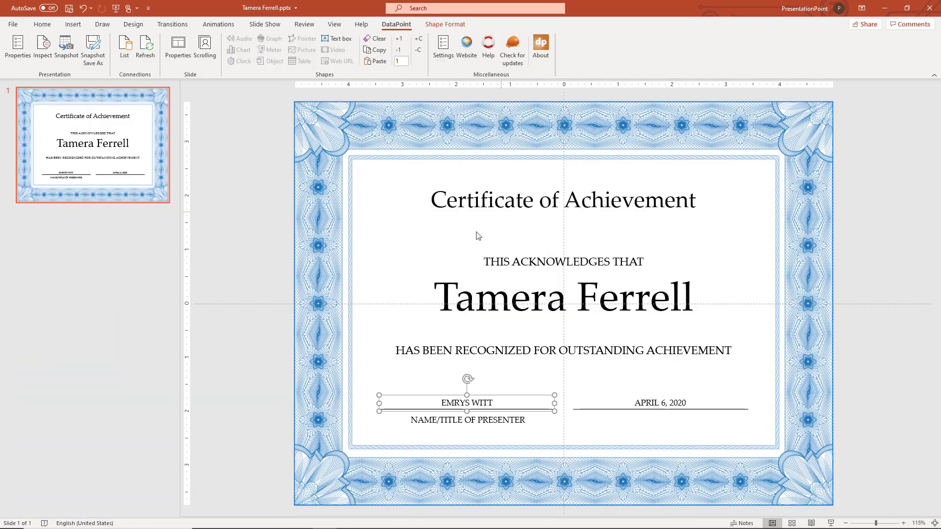
# - Set up Snapshot Save As to name the files by the Student column and store them in C:\temp\results
pyautogui.click(93, 49)
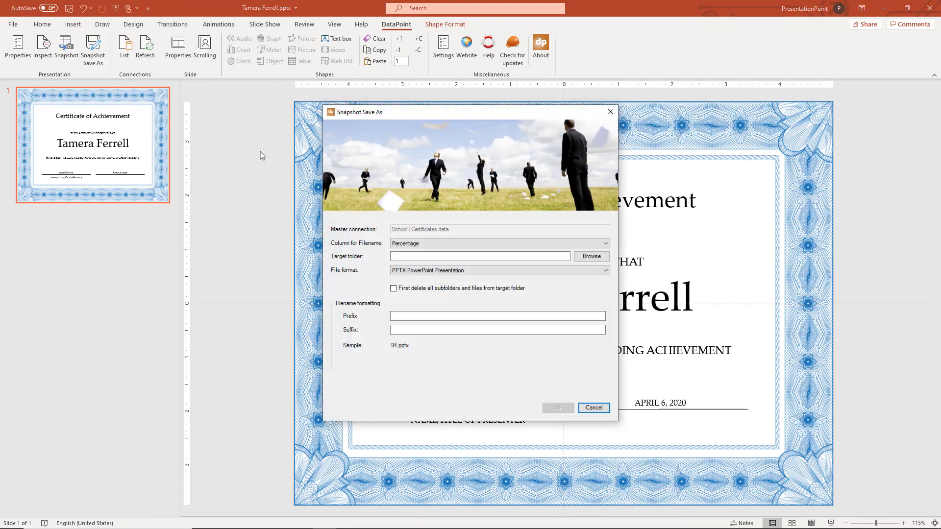
pyautogui.click(412, 246)
pyautogui.click(414, 258)
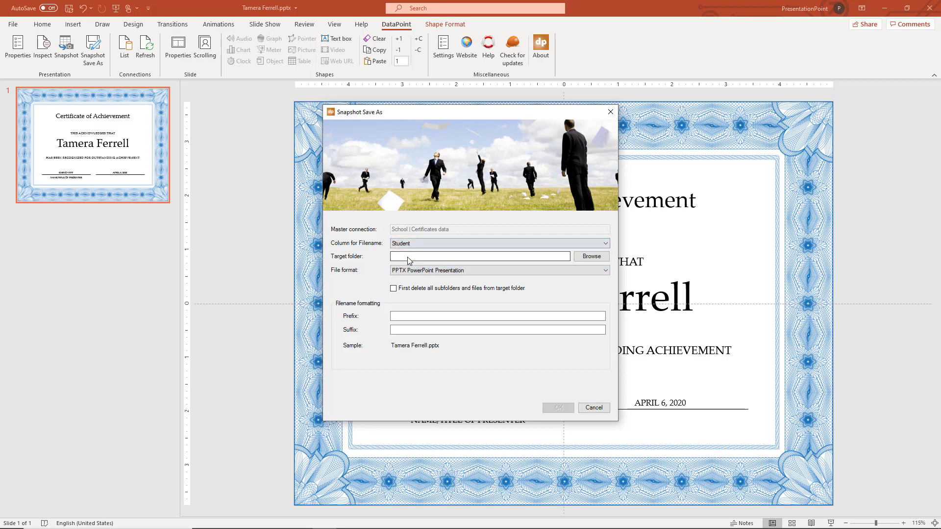
pyautogui.click(583, 257)
pyautogui.doubleClick(430, 263)
pyautogui.doubleClick(446, 341)
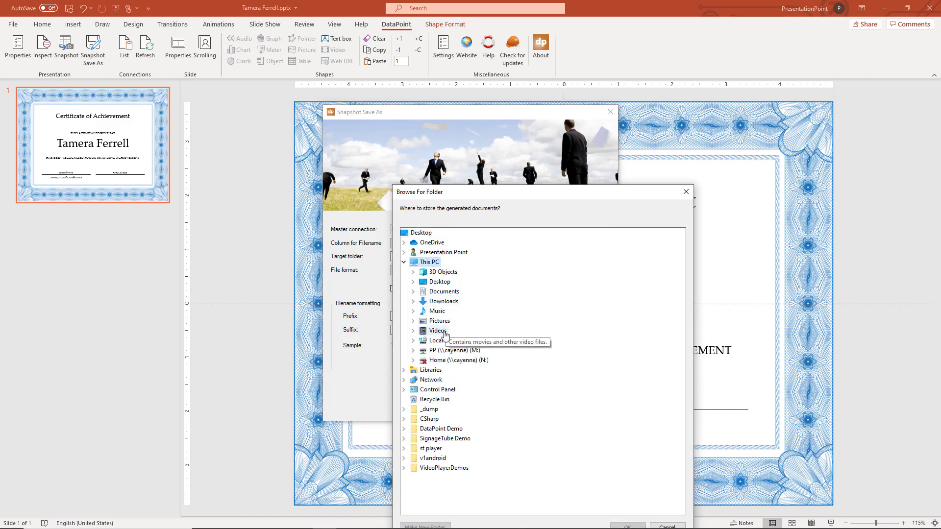
pyautogui.doubleClick(445, 420)
pyautogui.click(454, 428)
pyautogui.click(622, 527)
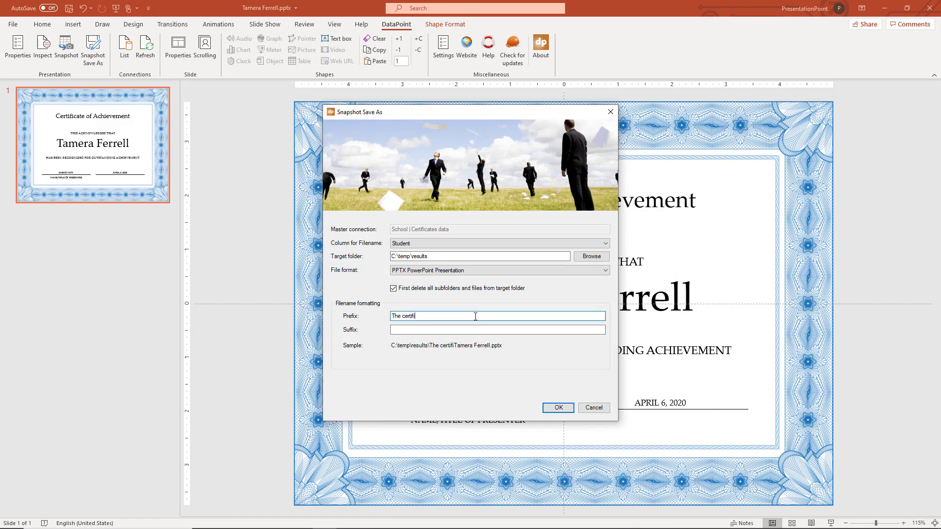
# - Set the filename prefix "The certificate of" and suffix "2020", and generate the PPTX files, confirming deletion of the target folder's existing contents
pyautogui.press('Tab')
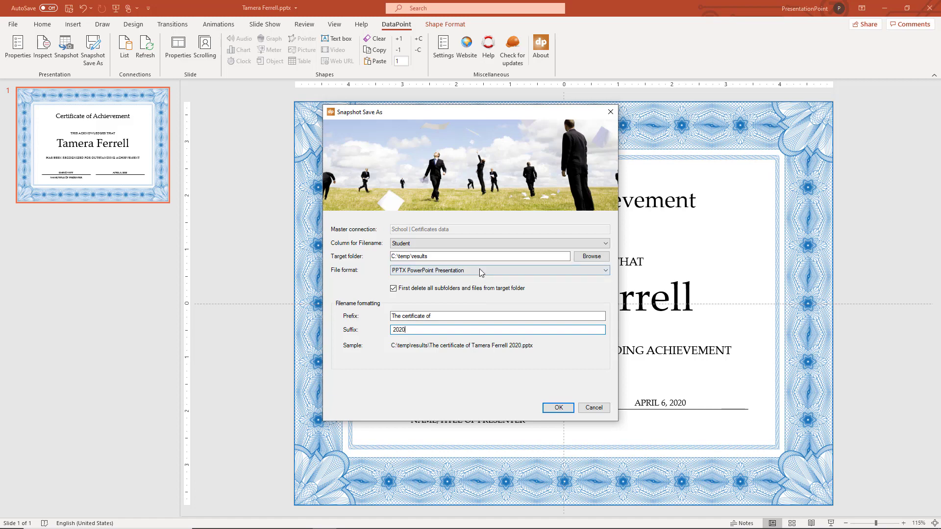
pyautogui.click(558, 408)
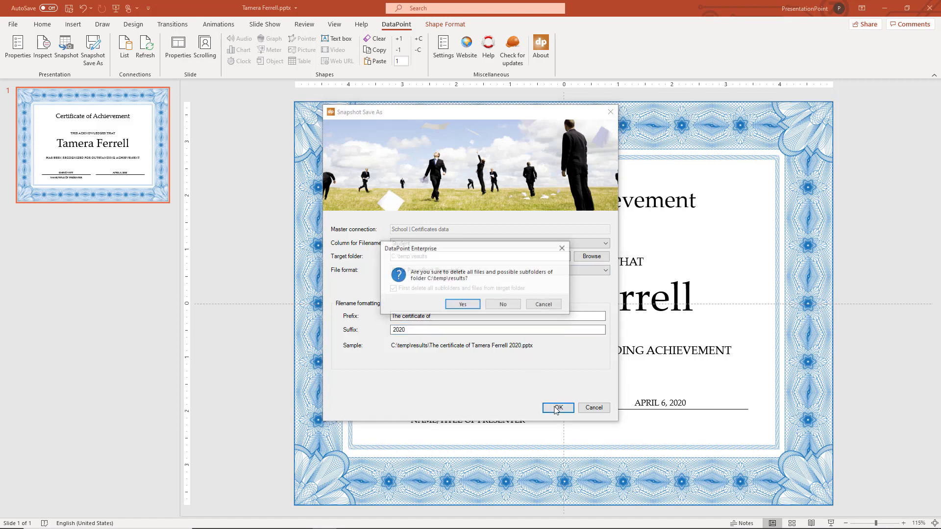
pyautogui.click(462, 305)
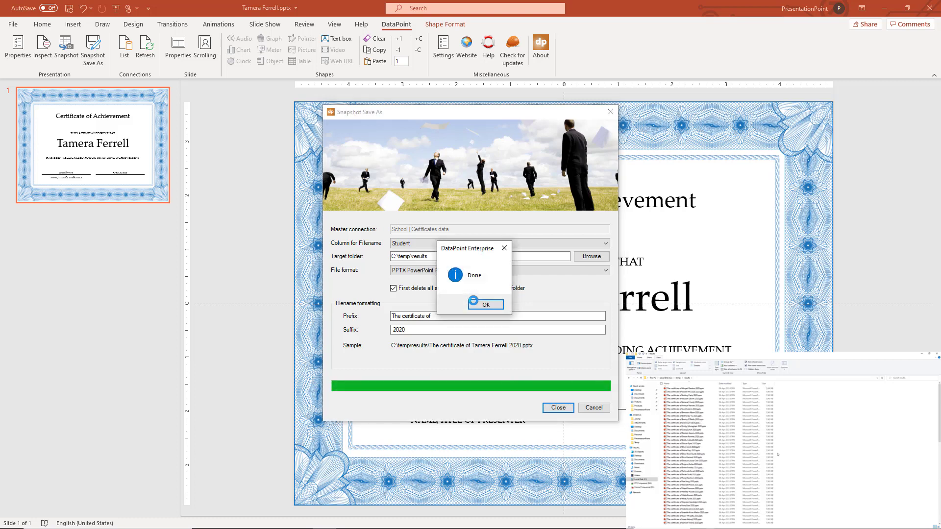
# - Dismiss the completion notice and run Snapshot Save As again with PDF as the file format
pyautogui.click(485, 304)
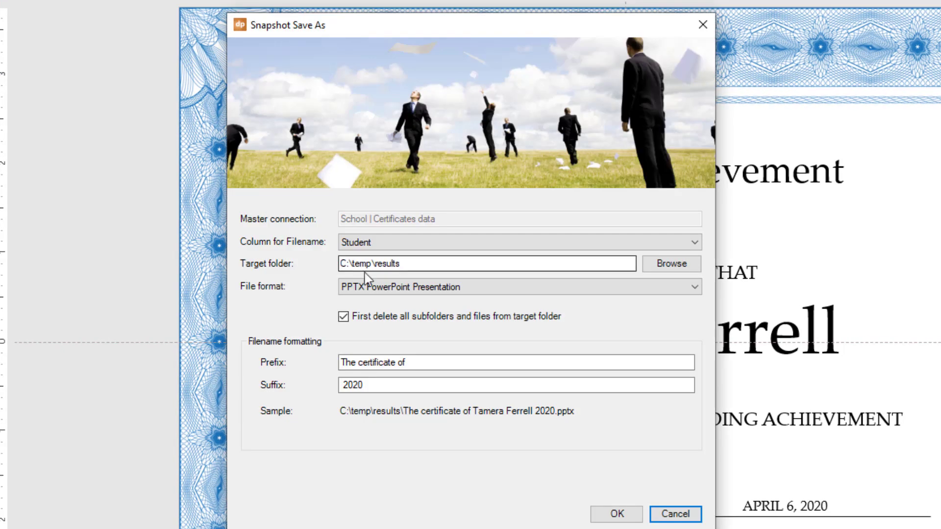
pyautogui.click(365, 286)
pyautogui.click(369, 319)
pyautogui.click(482, 347)
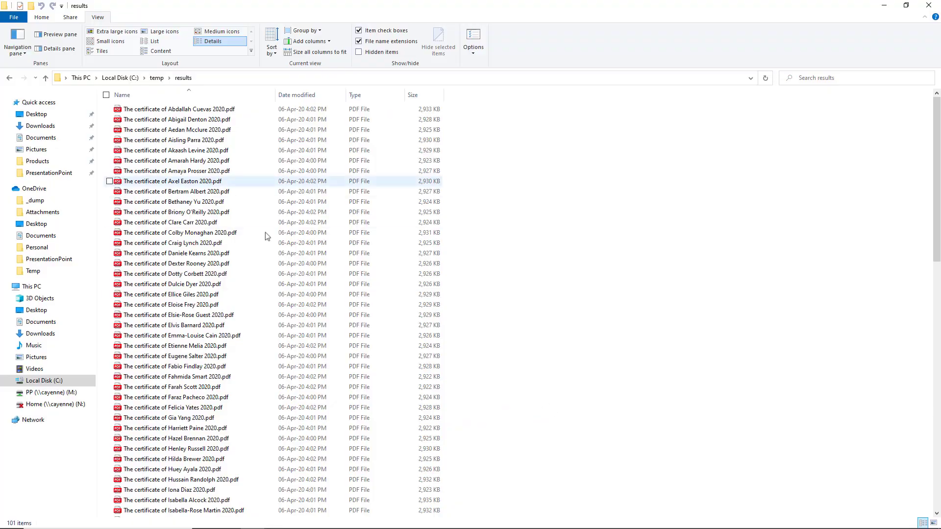
# - Open several of the generated PDF certificates from C:\temp\results and examine them
pyautogui.doubleClick(182, 181)
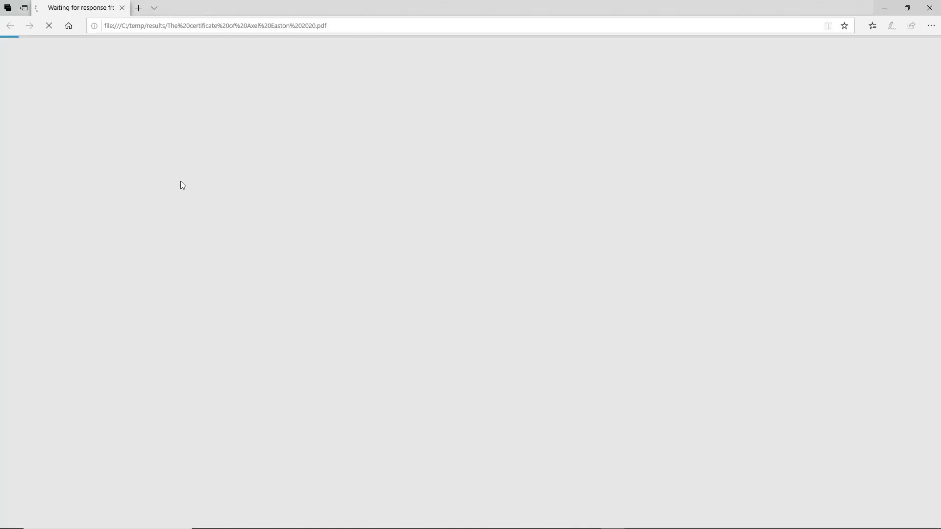
pyautogui.hotkey('alt', 'Tab')
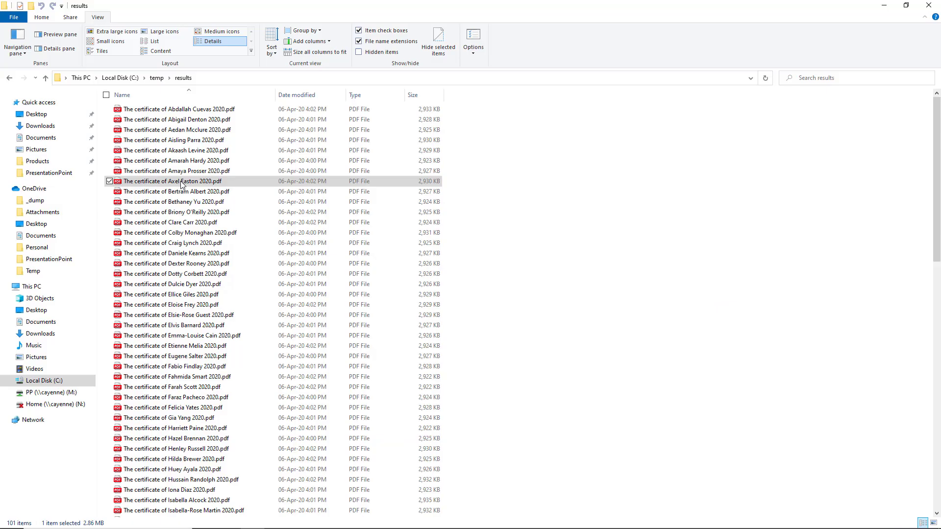
pyautogui.doubleClick(163, 369)
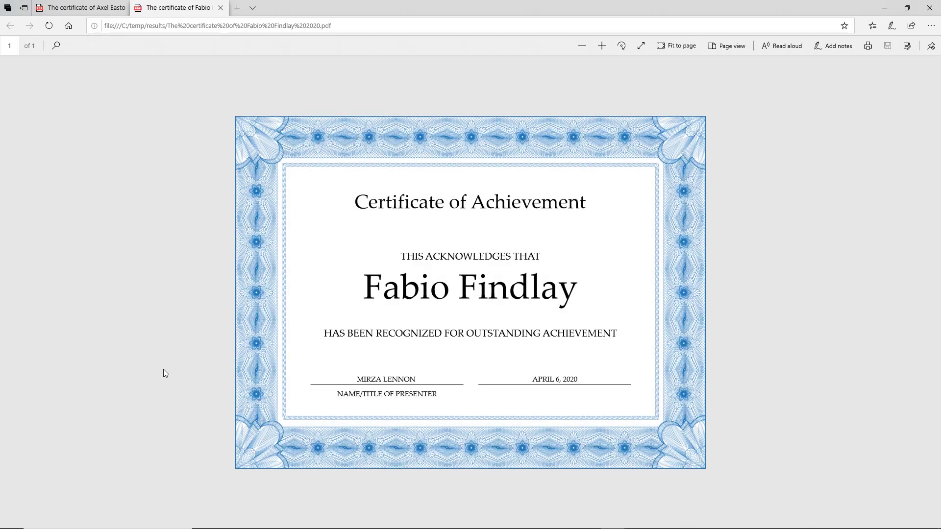
pyautogui.hotkey('alt', 'Tab')
pyautogui.doubleClick(139, 469)
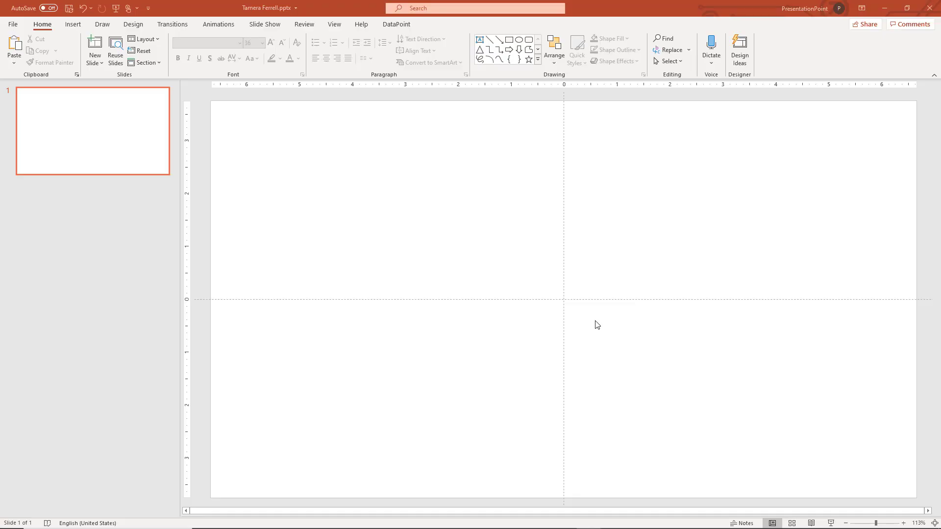
# - Insert the school video from the computer onto the blank slide and set it to start automatically
pyautogui.click(73, 25)
pyautogui.click(718, 51)
pyautogui.click(724, 90)
pyautogui.click(121, 91)
pyautogui.click(415, 266)
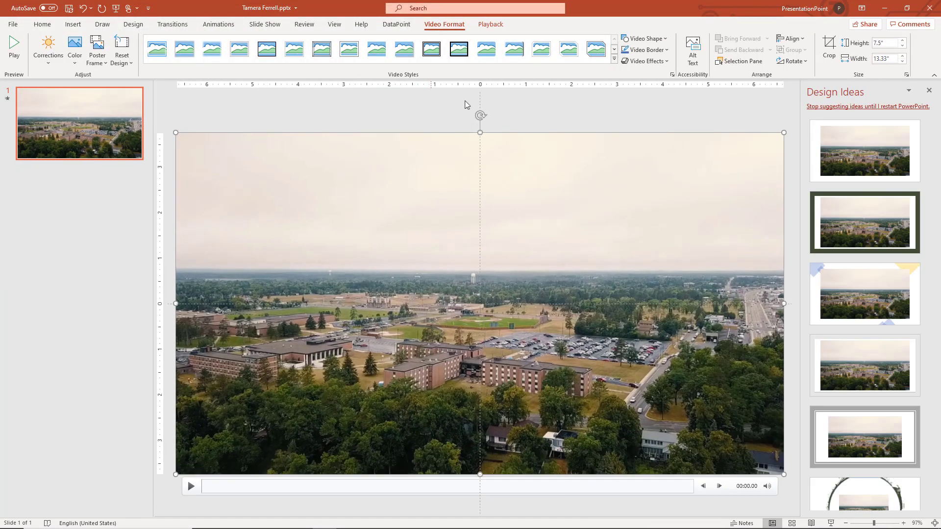
pyautogui.click(490, 24)
pyautogui.click(291, 39)
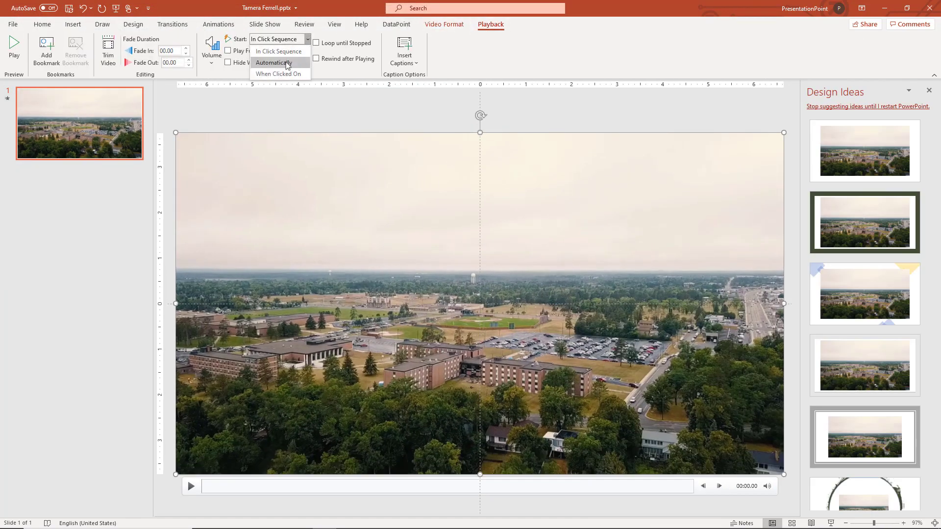
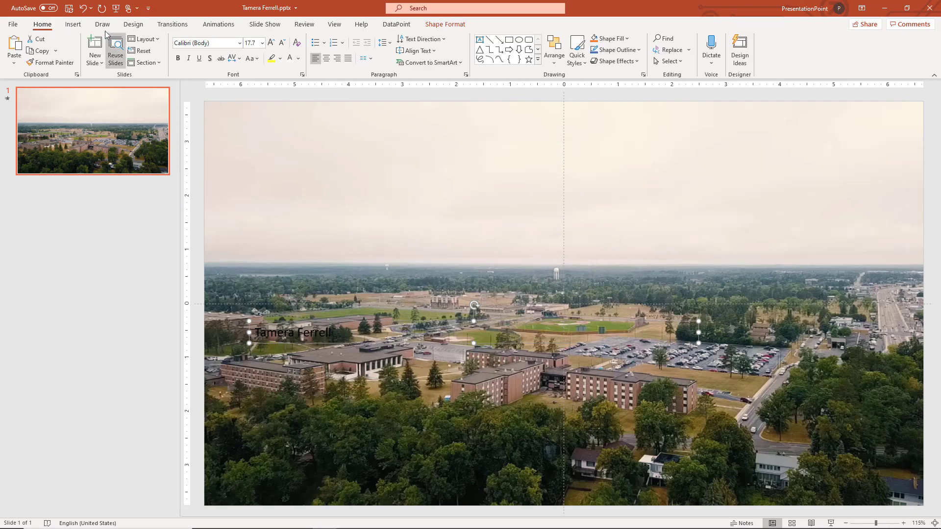
# - Format the student name text box in white Aharoni at size 36 with a text shadow
pyautogui.click(240, 43)
pyautogui.click(234, 196)
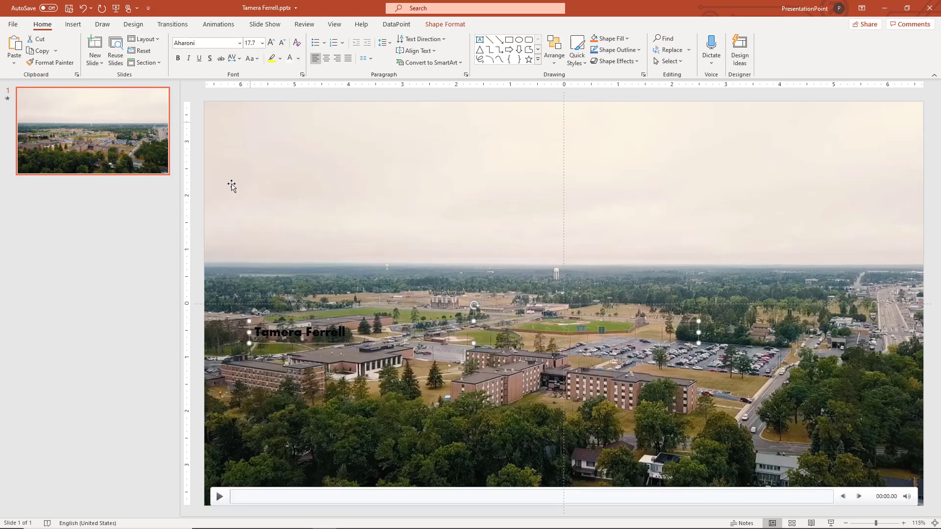
pyautogui.click(270, 43)
pyautogui.click(271, 44)
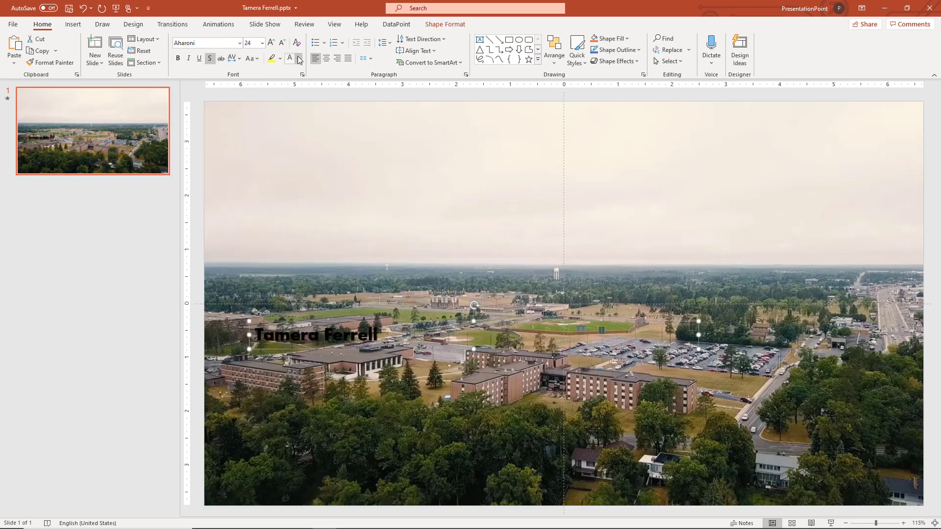
pyautogui.click(299, 59)
pyautogui.click(292, 86)
pyautogui.click(271, 43)
pyautogui.click(270, 43)
pyautogui.click(271, 43)
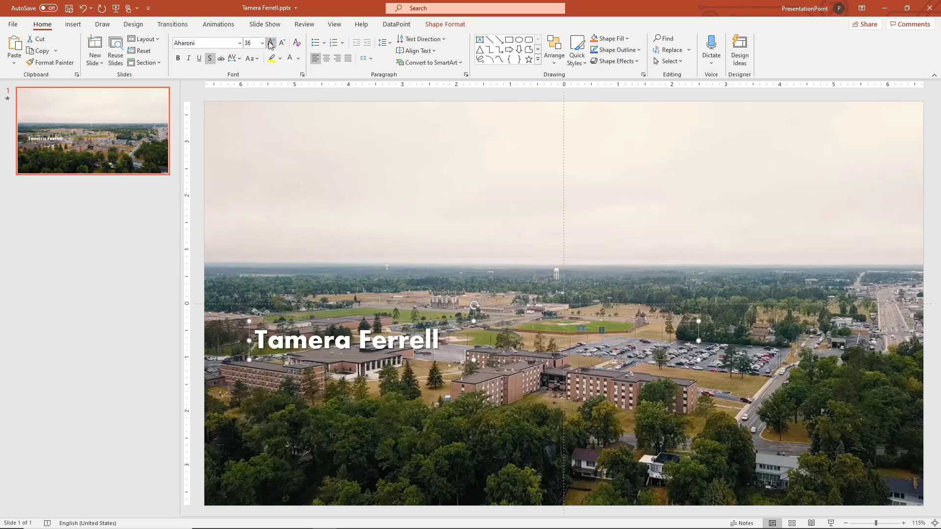
# - Add the prefix "Certificate of" to the student name's DataPoint text box
pyautogui.click(386, 24)
pyautogui.click(337, 39)
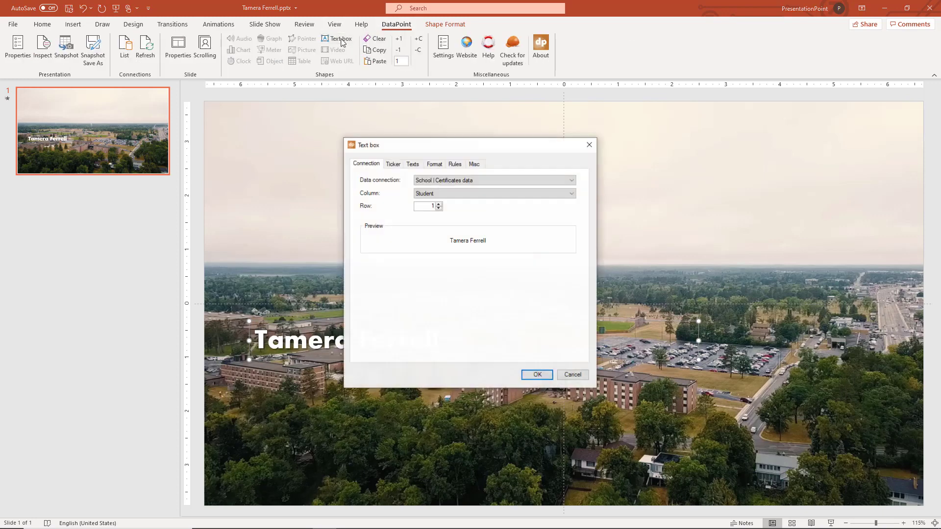
pyautogui.click(412, 164)
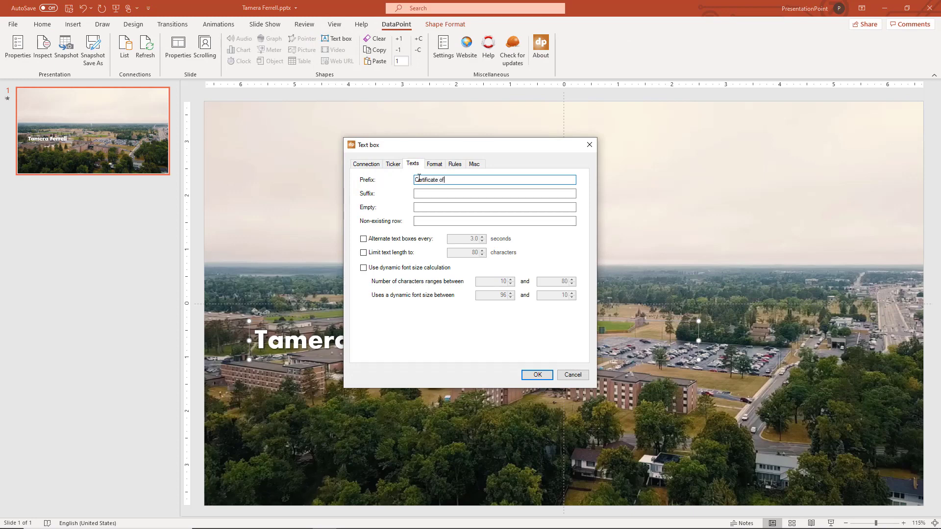
pyautogui.click(546, 376)
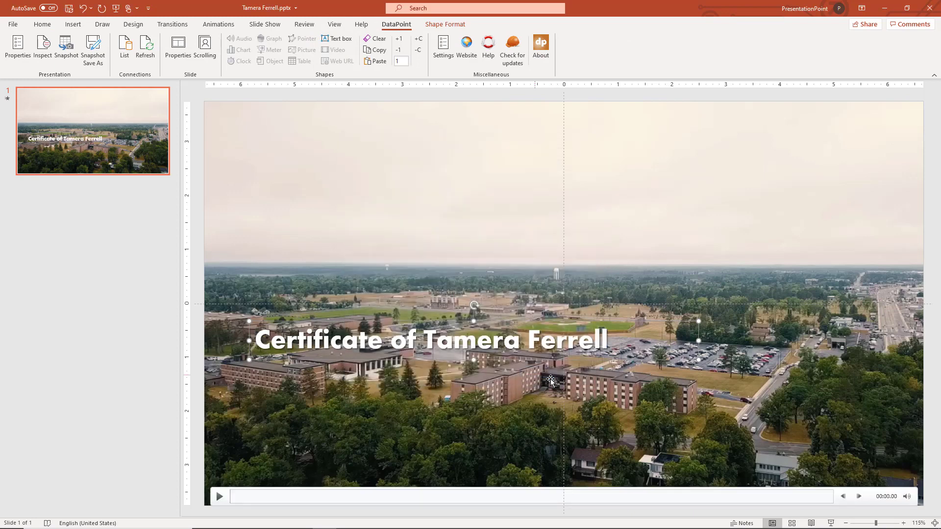
# - Copy the certificate title text box, place the copy below the original, and reduce the copy's font size to 28
pyautogui.rightClick(374, 319)
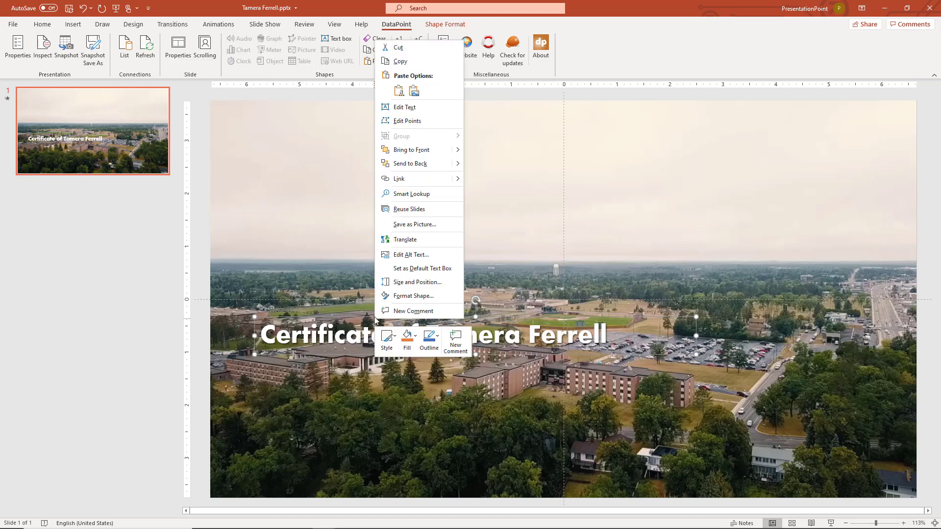
pyautogui.rightClick(361, 174)
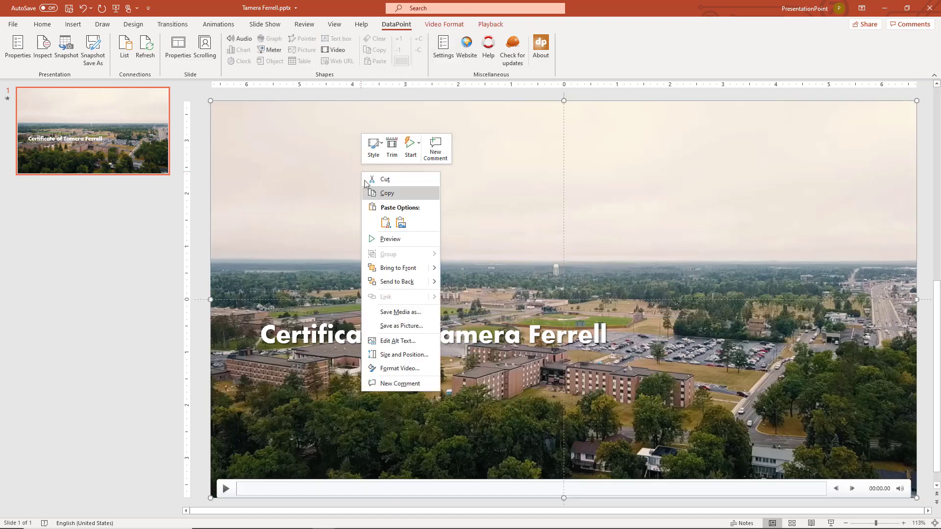
pyautogui.click(384, 222)
pyautogui.moveTo(358, 326); pyautogui.dragTo(348, 409)
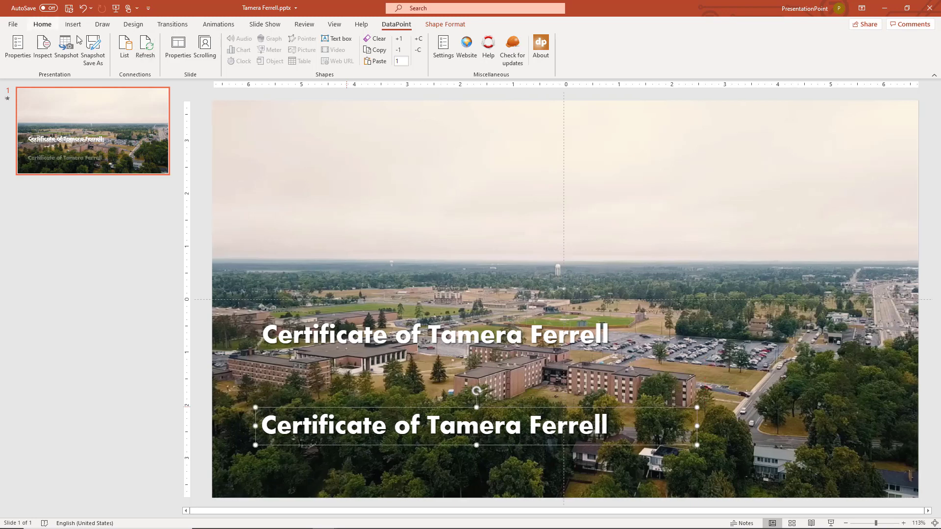
pyautogui.click(42, 24)
pyautogui.click(280, 43)
pyautogui.click(281, 43)
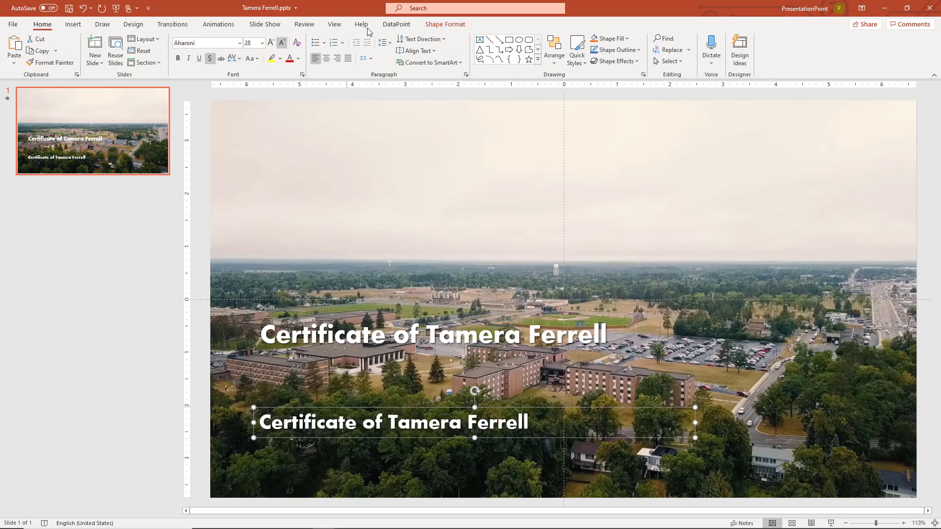
# - Link the copied text box to the Teacher column and set its prefix to "Instructor:"
pyautogui.click(396, 24)
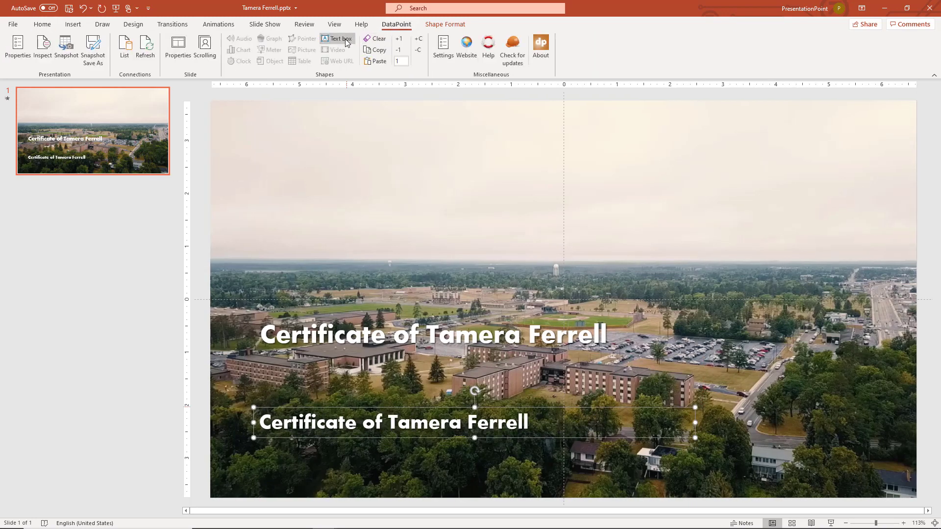
pyautogui.click(346, 43)
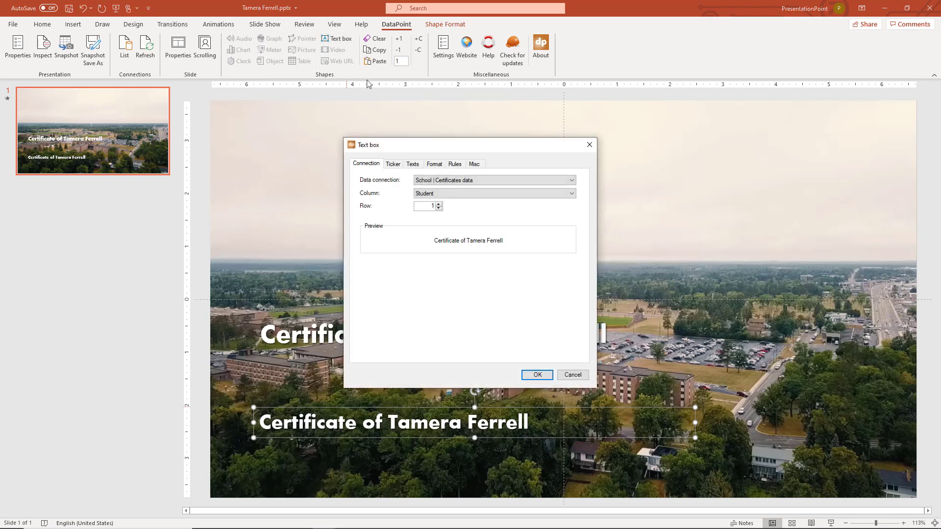
pyautogui.click(426, 194)
pyautogui.click(425, 209)
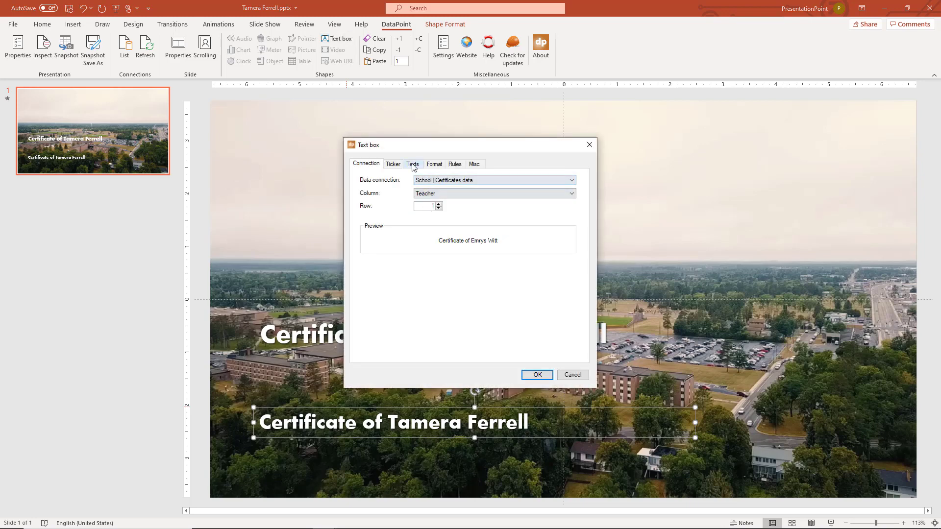
pyautogui.click(412, 164)
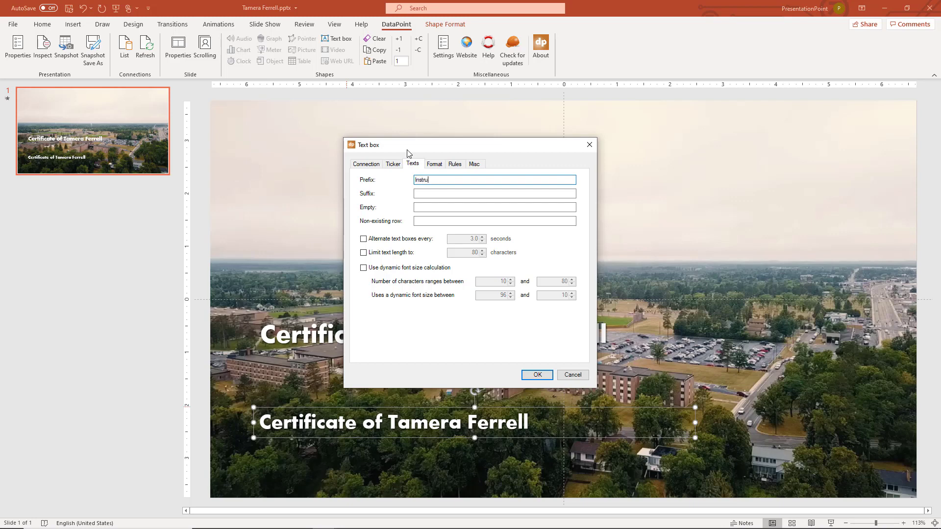
pyautogui.write('Instructor:')
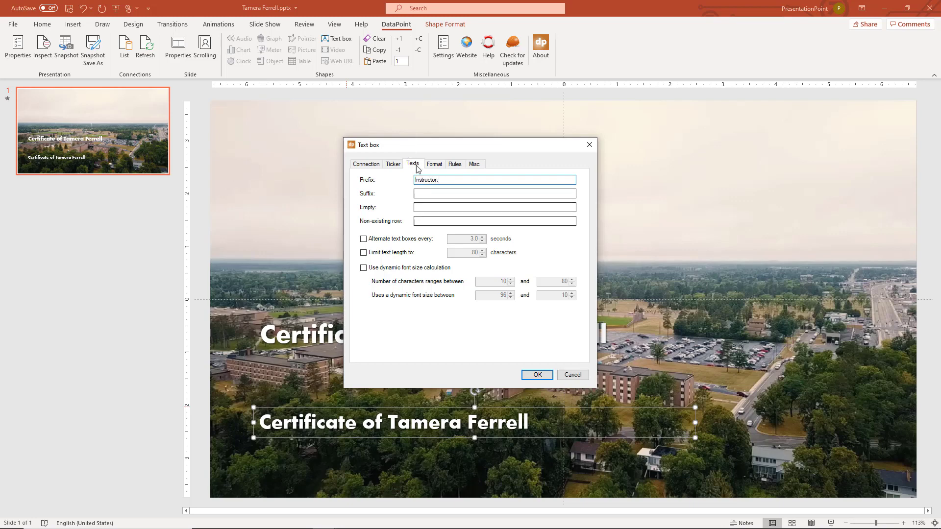
pyautogui.click(538, 375)
# - Apply a Fly In animation from the right to the certificate title text box
pyautogui.click(523, 333)
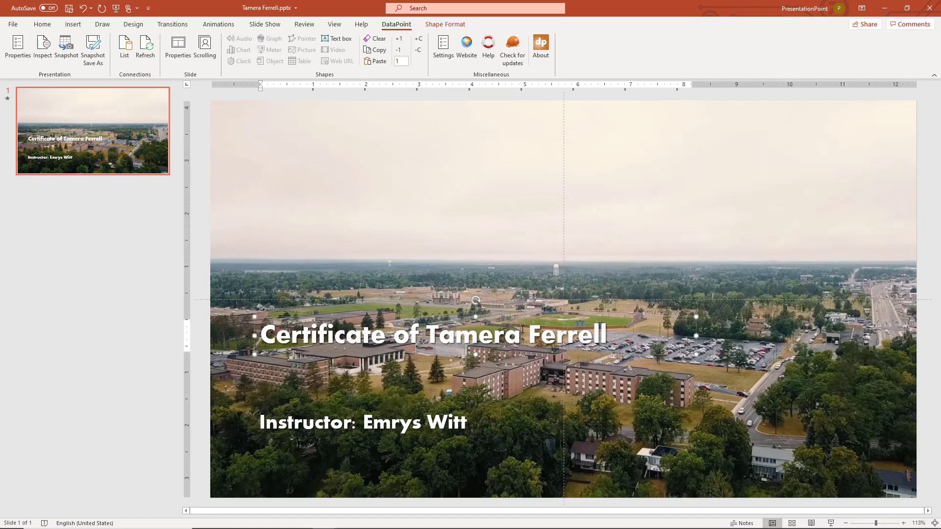
pyautogui.click(218, 24)
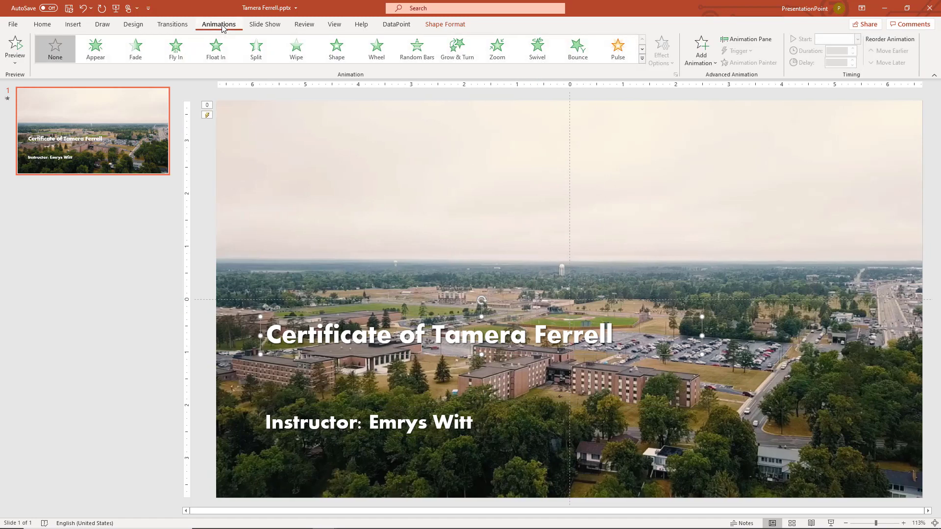
pyautogui.click(176, 49)
pyautogui.click(667, 59)
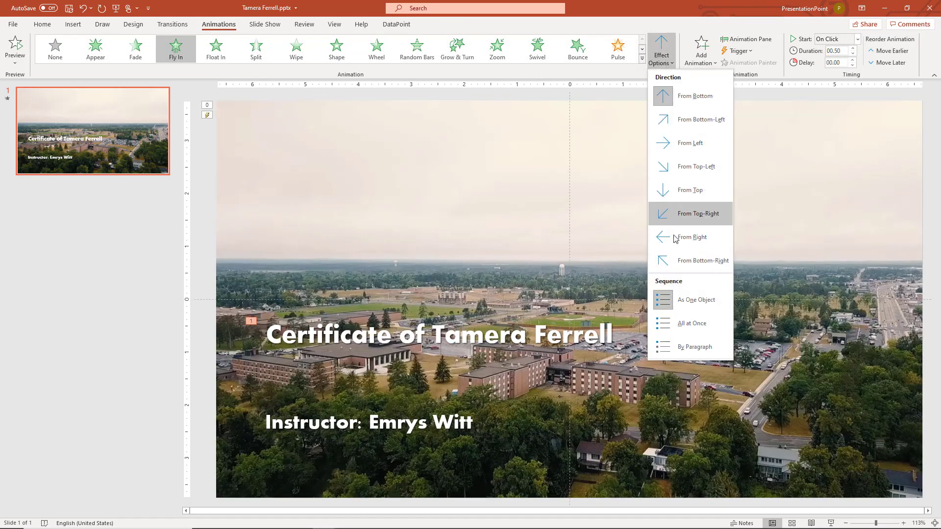
pyautogui.click(688, 237)
# - Apply a Fly In animation from the left to the instructor text box
pyautogui.click(417, 420)
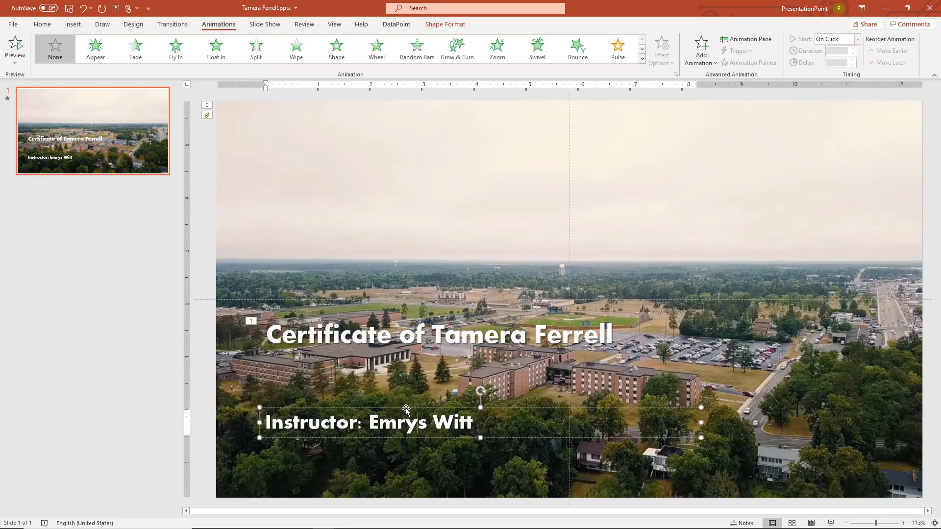
pyautogui.click(175, 49)
pyautogui.click(662, 55)
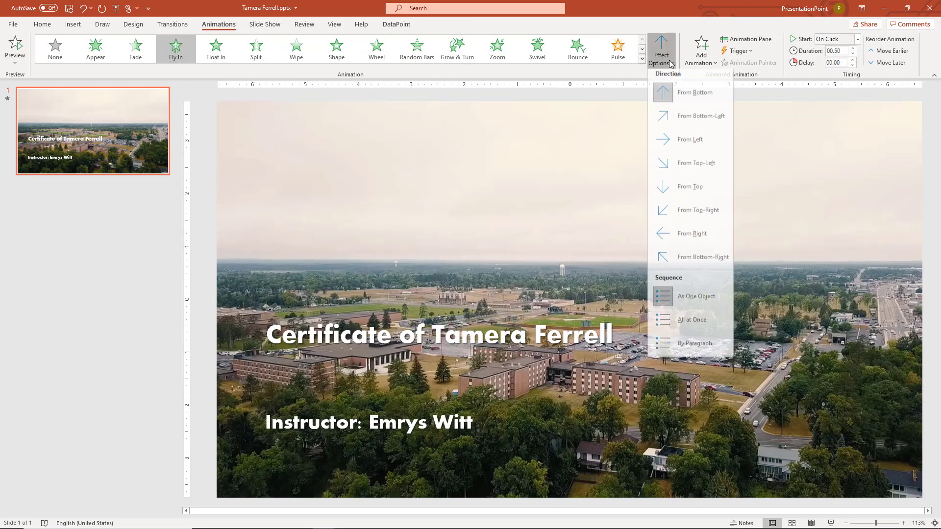
pyautogui.click(690, 147)
# - Set the animations of the instructor and certificate title text boxes to start With Previous
pyautogui.click(827, 39)
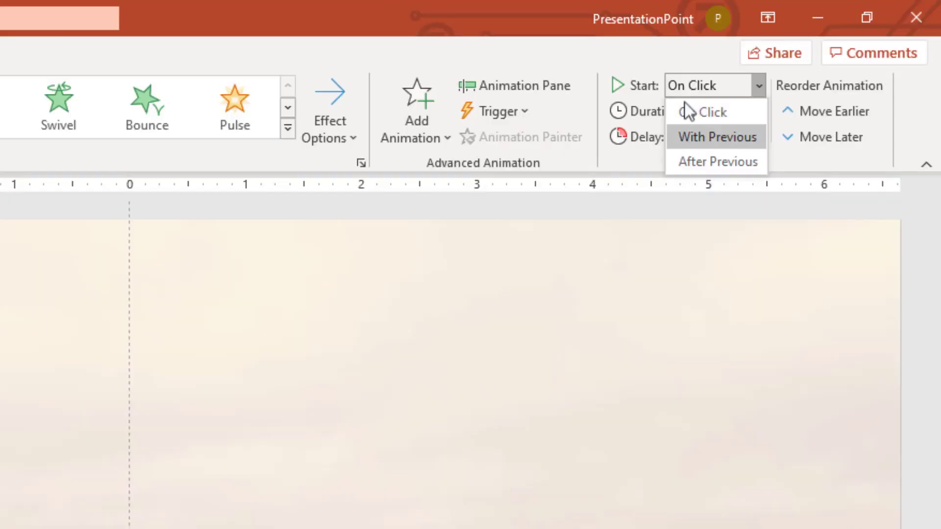
pyautogui.click(829, 62)
pyautogui.click(196, 525)
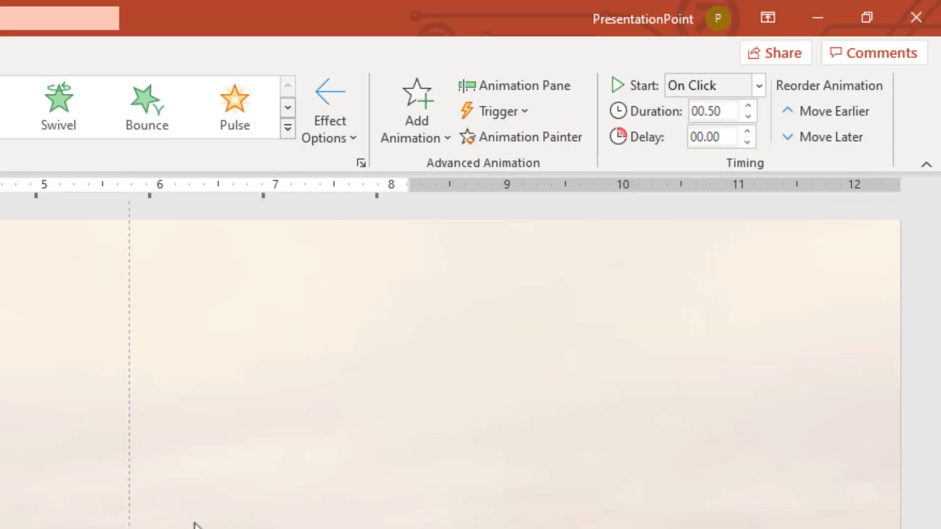
pyautogui.click(708, 84)
pyautogui.click(683, 133)
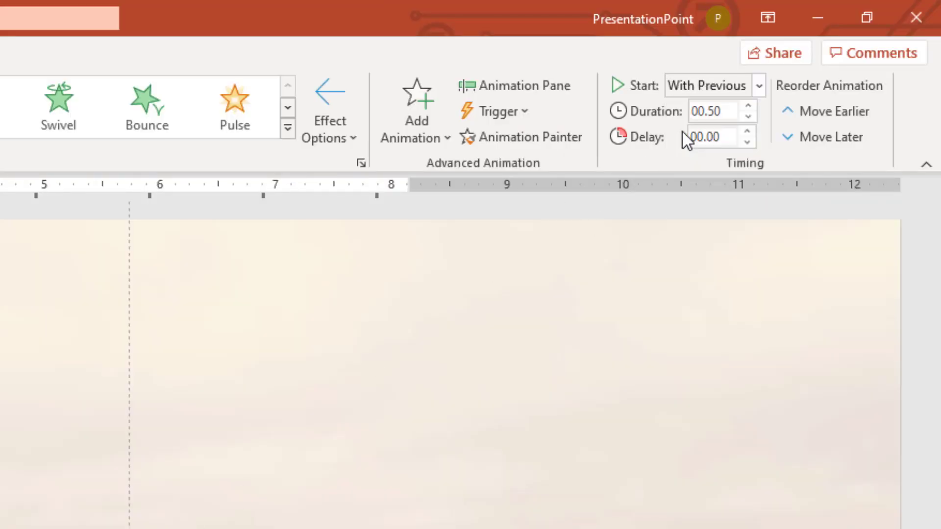
# - Show the Animation Pane, set the certificate title animation's duration to 2 seconds, and increase its delay by three increments
pyautogui.click(553, 88)
pyautogui.click(666, 293)
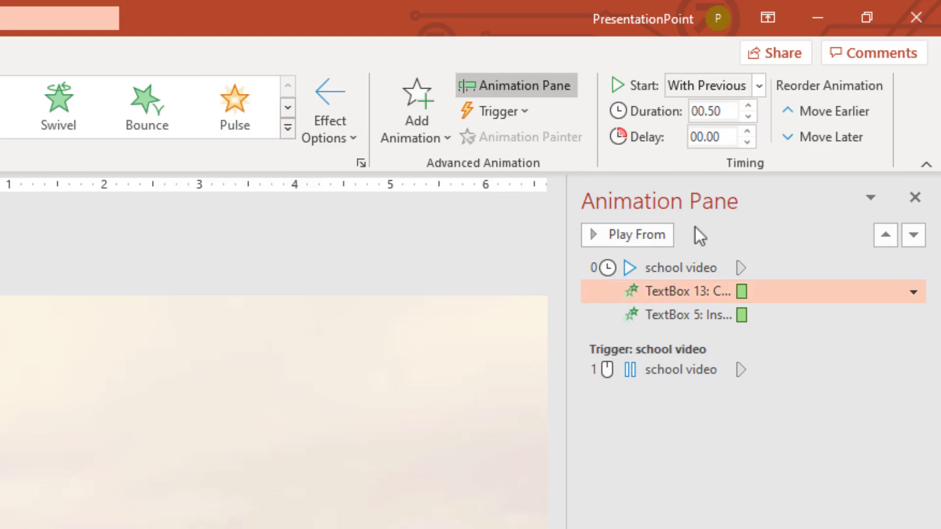
pyautogui.click(748, 106)
pyautogui.click(748, 106)
pyautogui.click(748, 106)
pyautogui.click(748, 106)
pyautogui.click(748, 106)
pyautogui.click(748, 106)
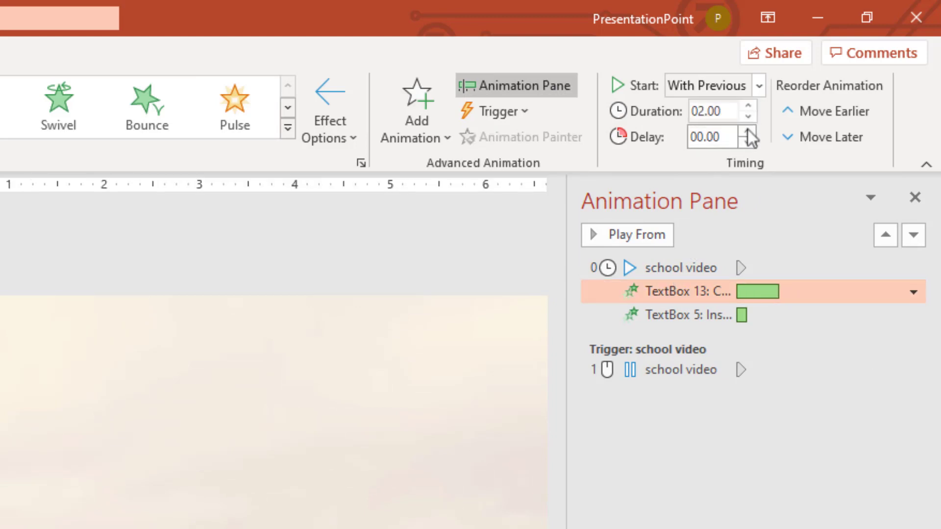
pyautogui.click(748, 131)
pyautogui.click(748, 131)
pyautogui.click(748, 131)
# - Set the instructor text box animation's duration to 1.50 seconds and its delay to 3.50 seconds, and run the slide show to preview it
pyautogui.click(715, 317)
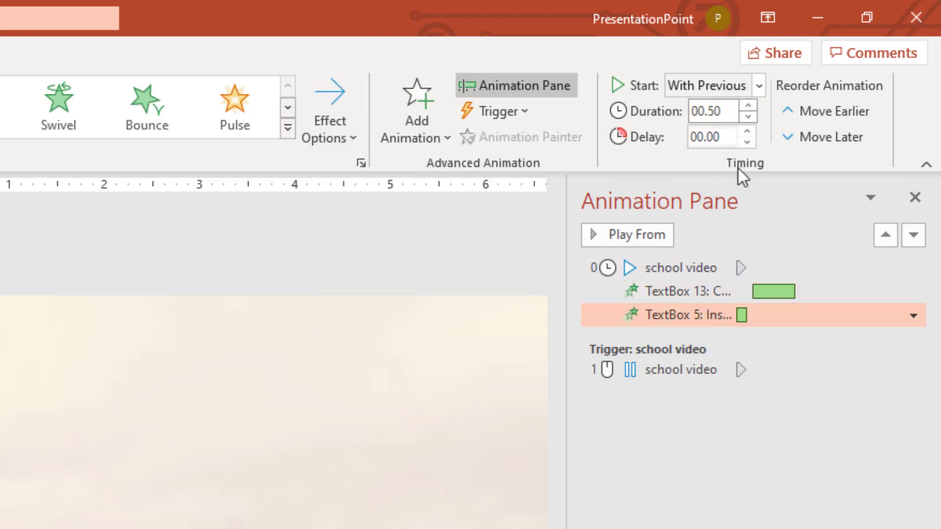
pyautogui.click(748, 105)
pyautogui.click(748, 105)
pyautogui.click(748, 106)
pyautogui.click(748, 106)
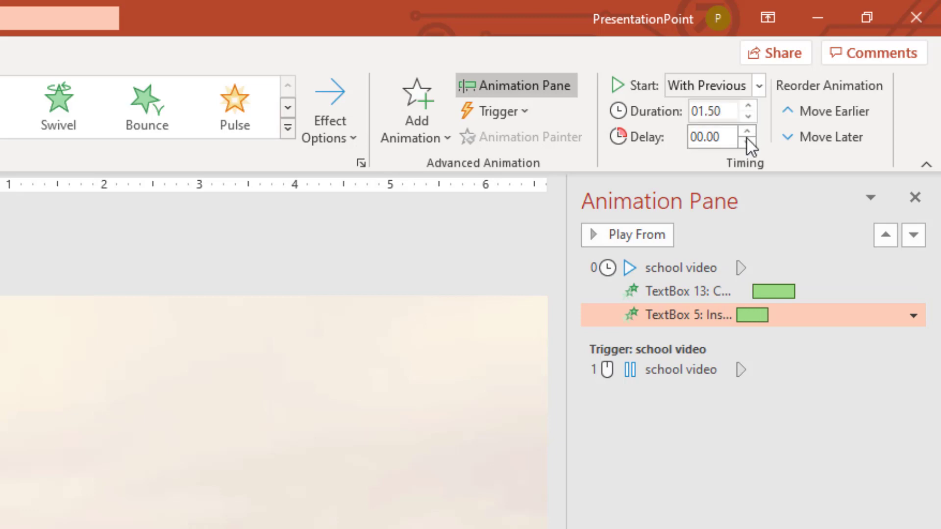
pyautogui.moveTo(747, 135); pyautogui.dragTo(749, 130)
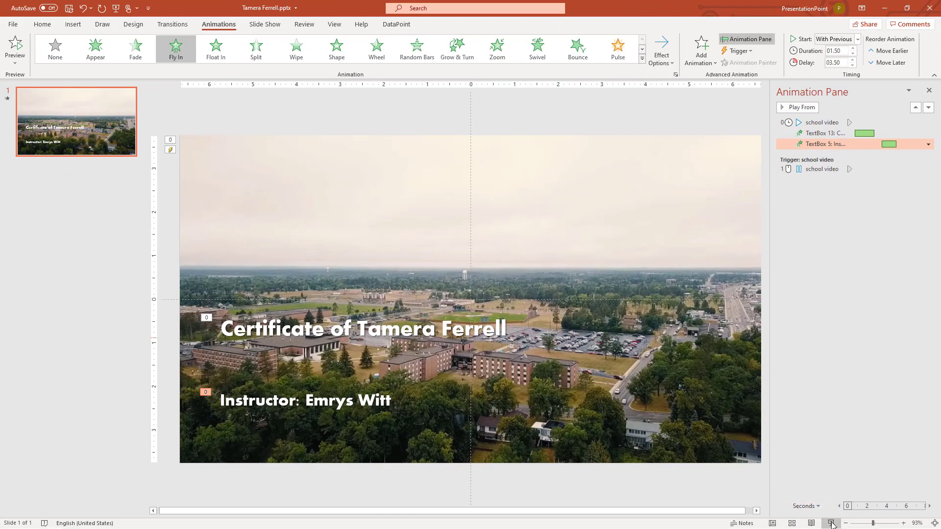
pyautogui.click(832, 523)
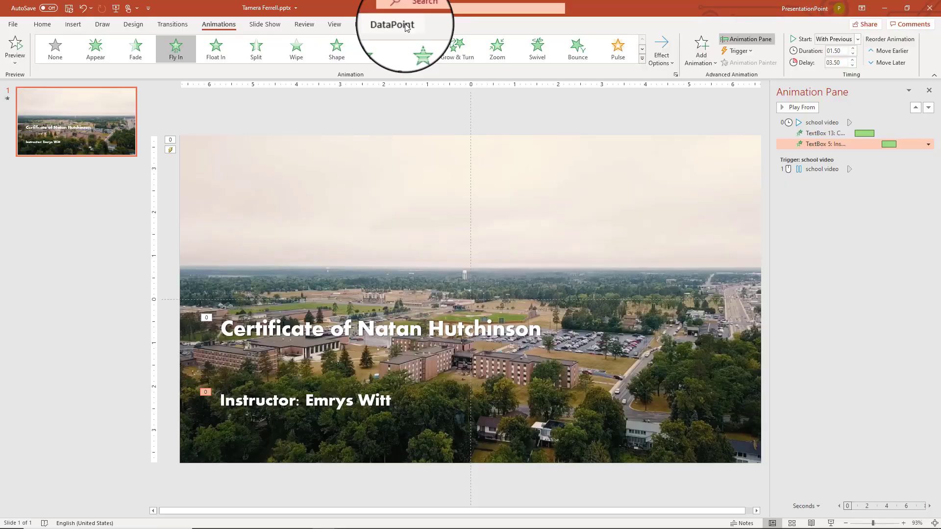
# - Generate the student certificates as MP4 videos in C:\temp\results with DataPoint's Snapshot Save As, using the Student column for filenames
pyautogui.click(398, 24)
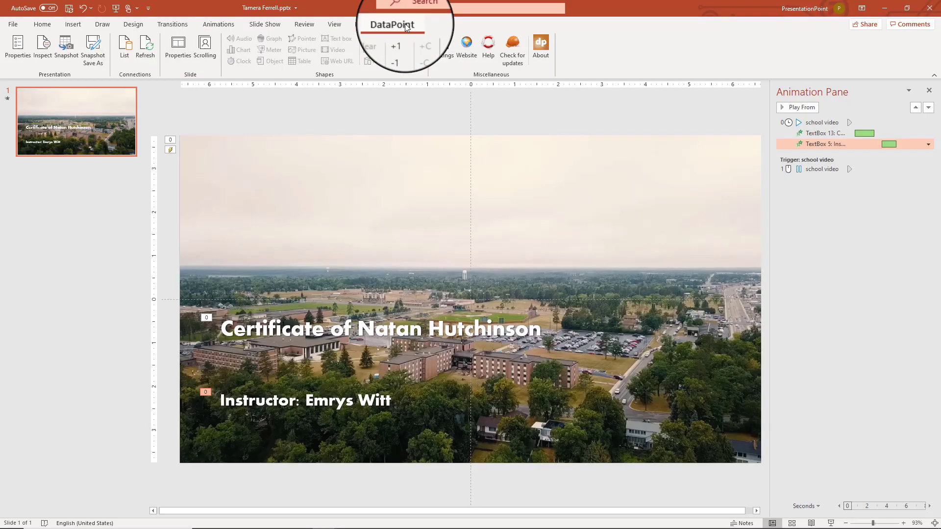
pyautogui.click(90, 46)
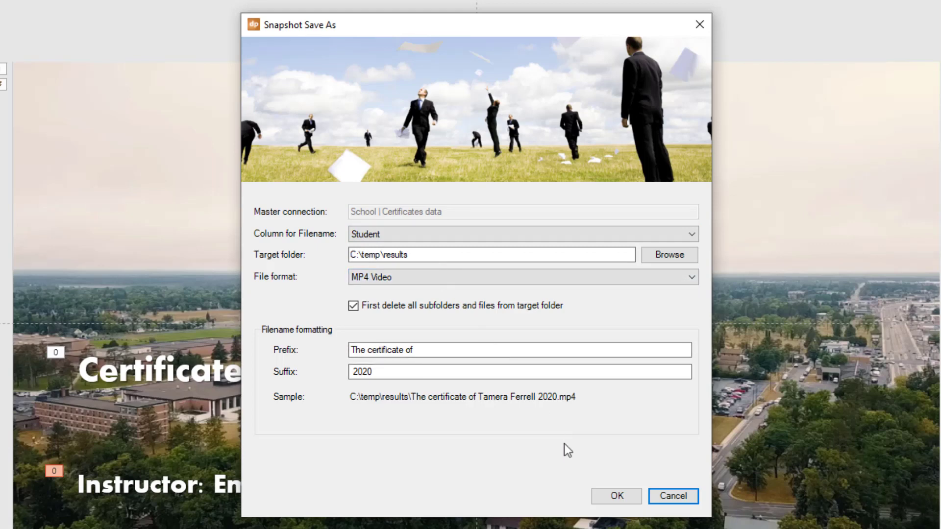
pyautogui.click(600, 492)
pyautogui.click(489, 352)
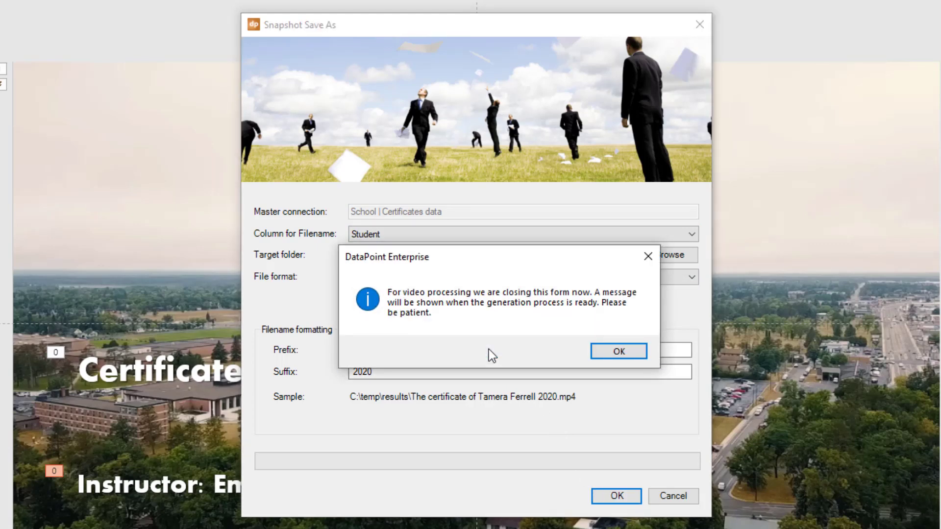
pyautogui.click(618, 351)
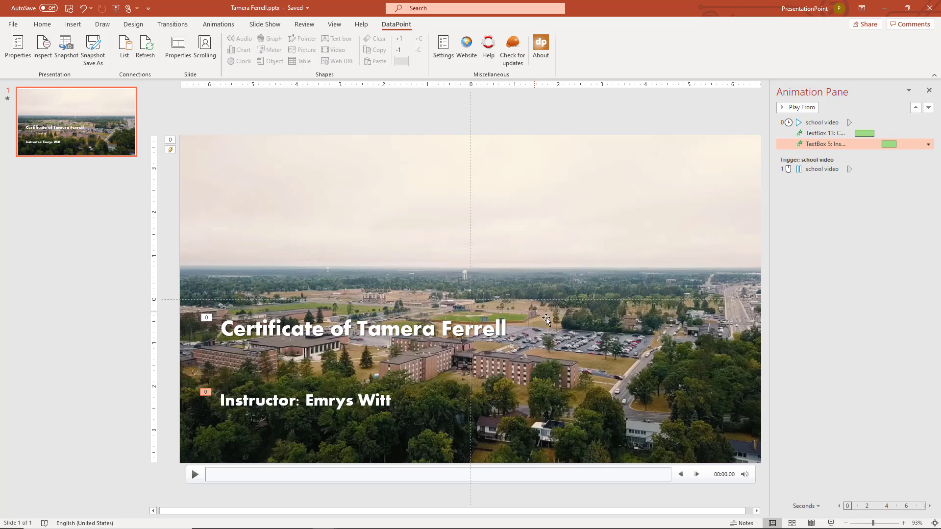